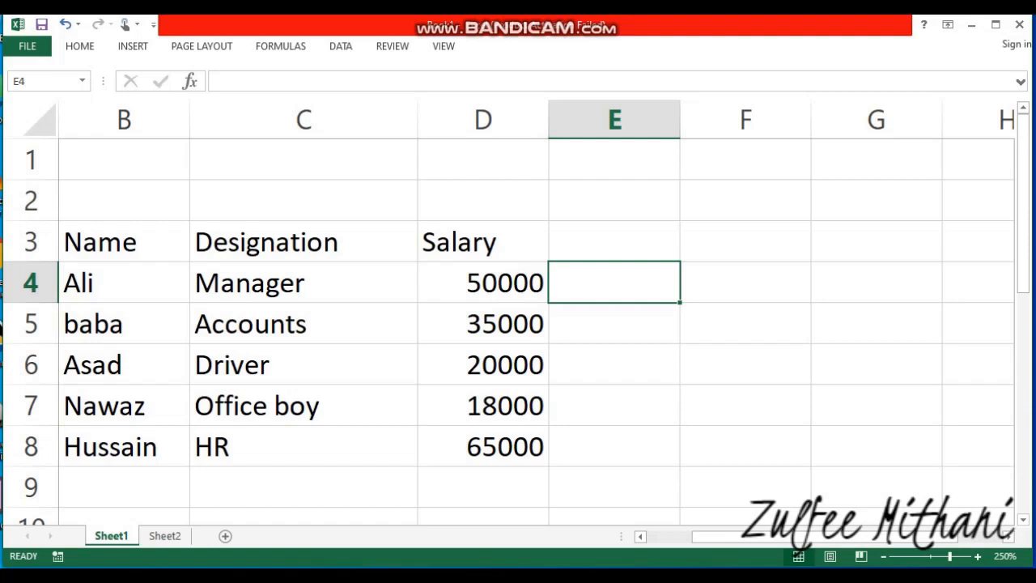
key(Up)
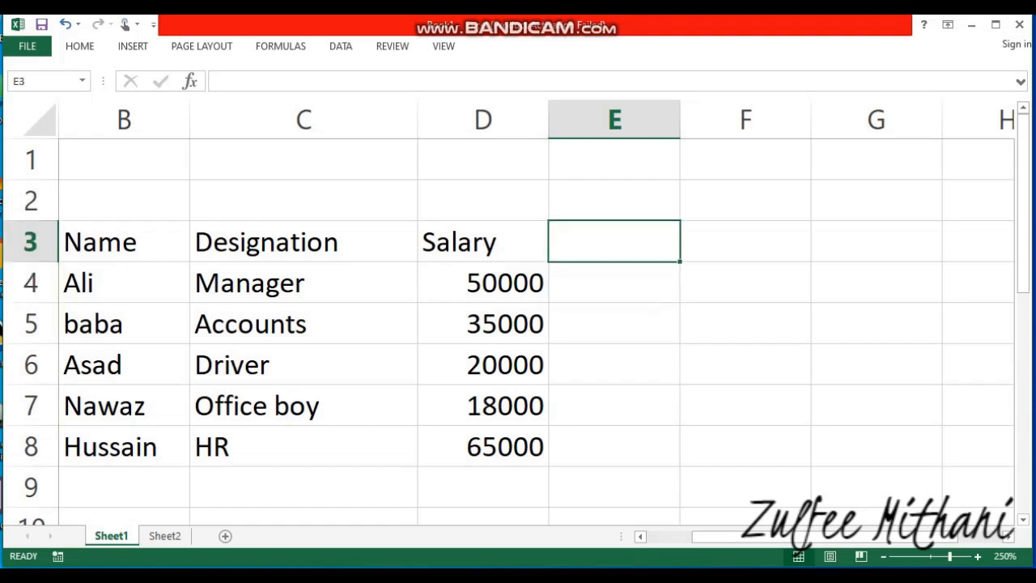
key(Left)
key(Left)
key(Left)
key(Right)
key(Right)
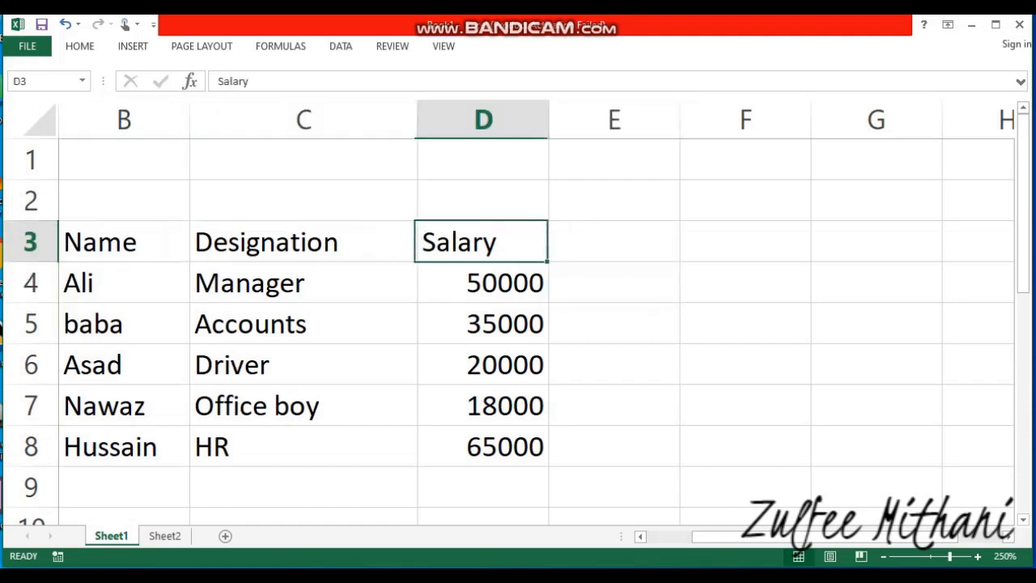
key(Right)
key(Left)
key(Left)
key(Left)
Step: Enter the heading "Name" in cell F3 to start a lookup area beside the employee table
key(Down)
key(Right)
key(Right)
key(Right)
key(Right)
text(N)
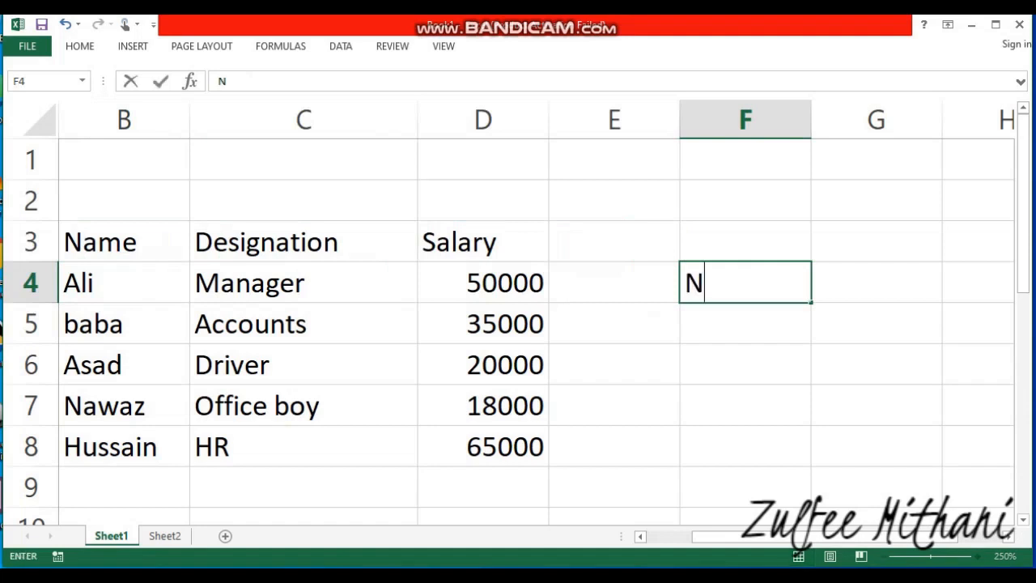
key(BackSpace)
key(Up)
text(Nam)
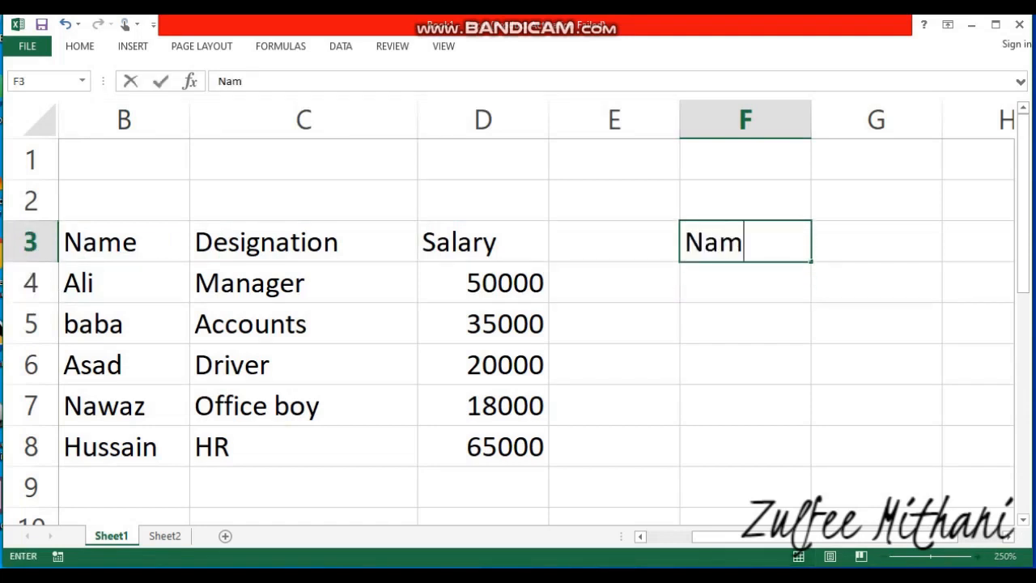
text(e)
key(Return)
key(Down)
key(Up)
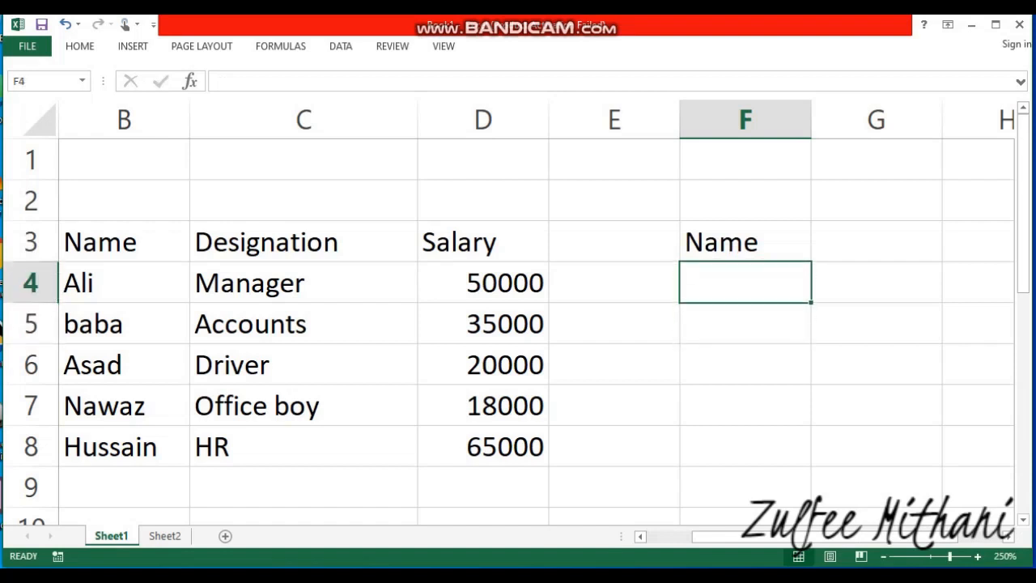
Step: Add the heading "Salary" in cell G3, next to the lookup area's Name heading
key(Right)
key(Up)
text(S)
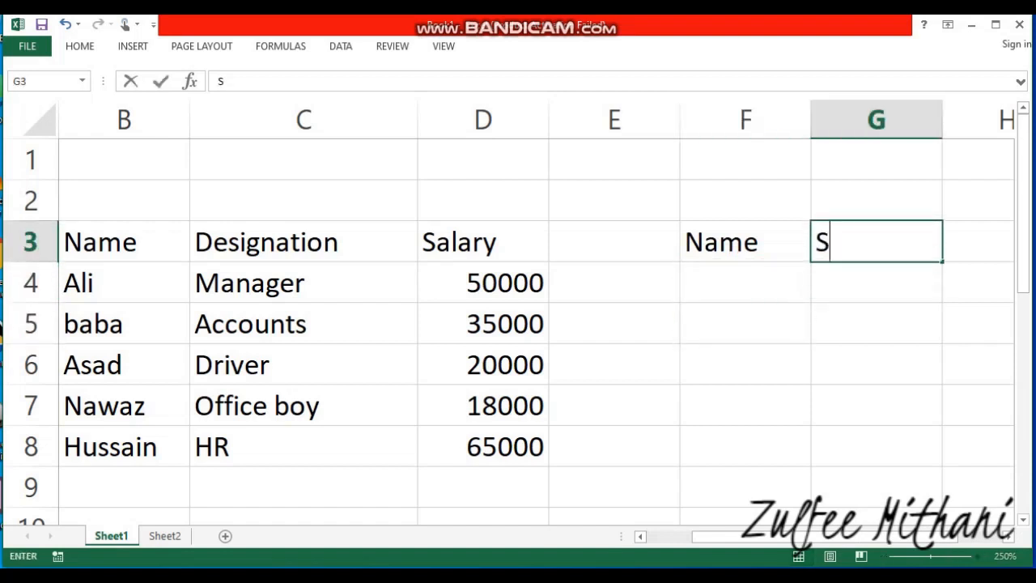
text(alary)
key(Return)
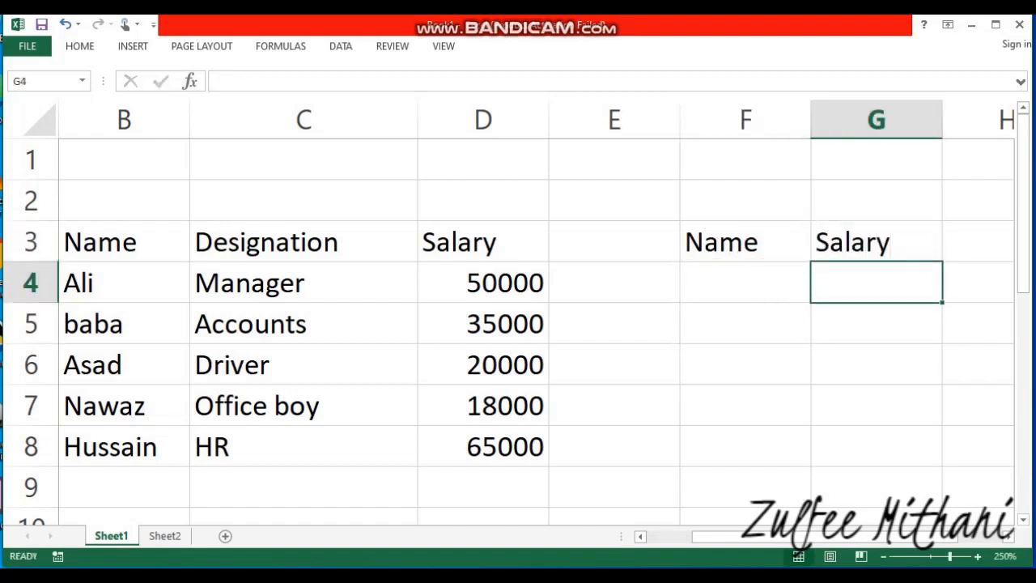
Step: Review the employee table's data by highlighting its Name, Designation and Salary columns from row 4 through row 9
key(Left)
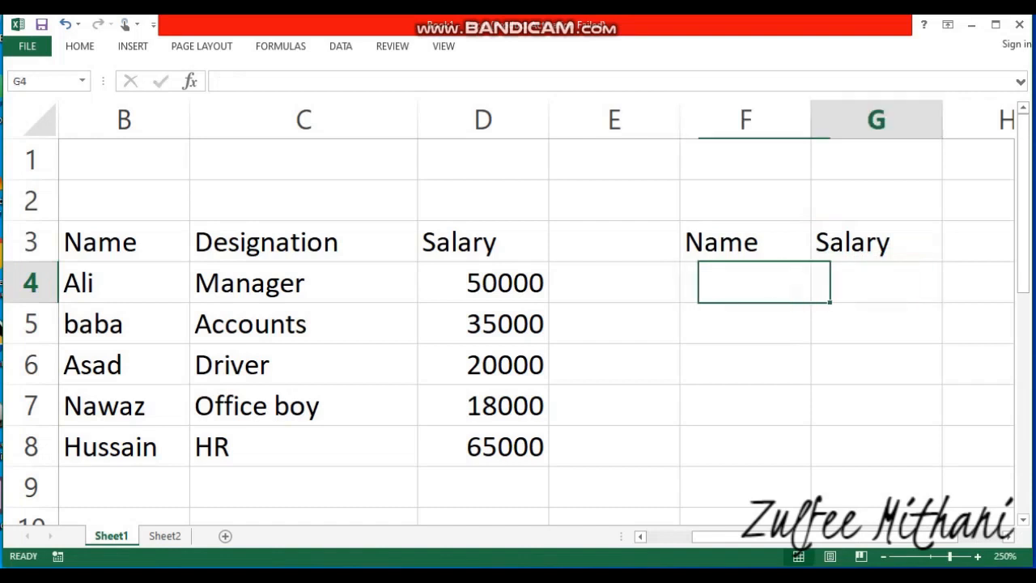
key(Right)
key(Left)
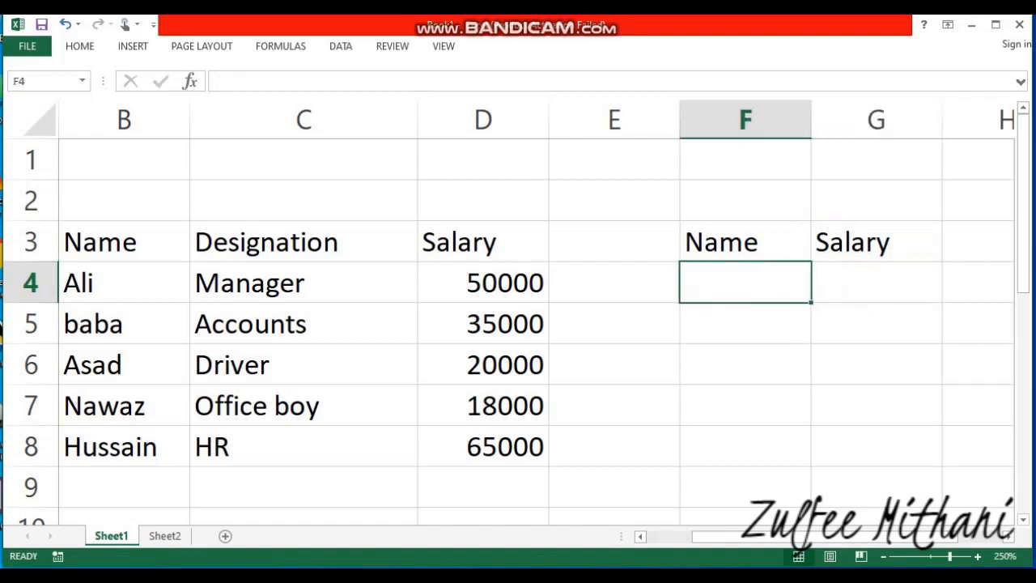
key(Left)
key(Left)
key(Left)
key(Left)
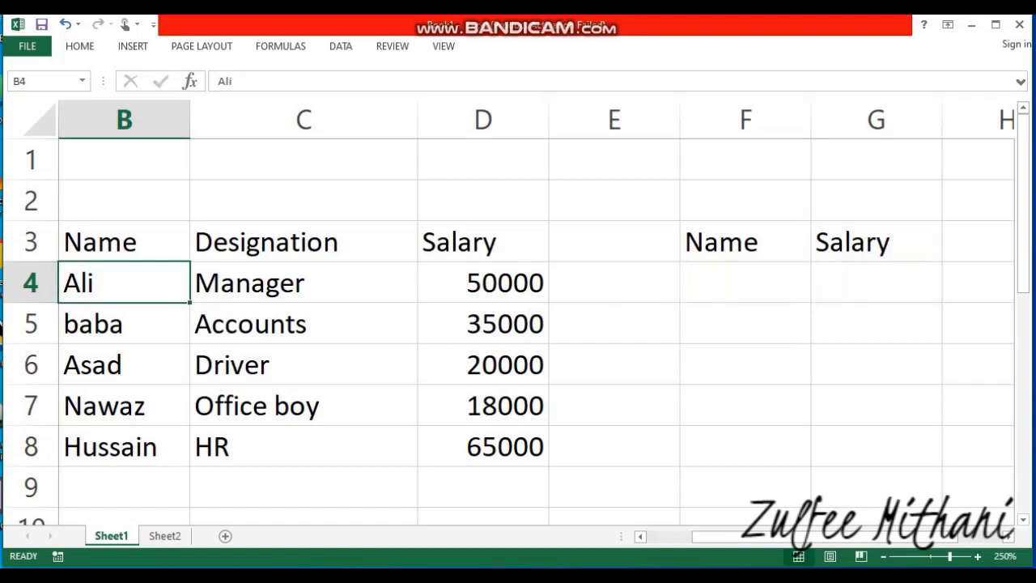
key(shift+Right)
key(shift+Right)
key(shift+Down)
key(shift+Down)
key(shift+Down)
key(shift+Down)
key(shift+Down)
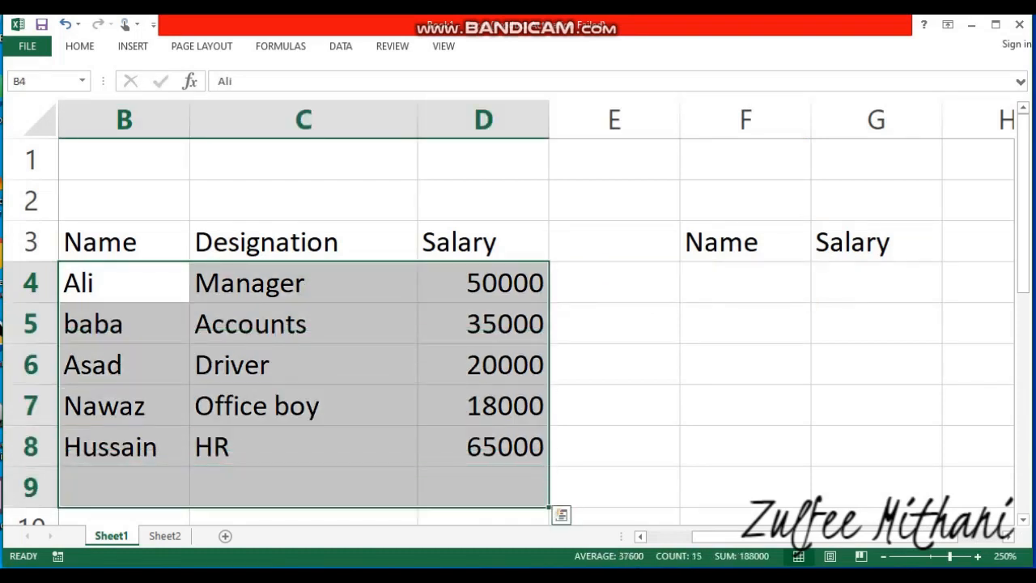
Step: Begin a VLOOKUP formula in cell G4 with F4:F7 as the lookup value
key(Up)
key(Right)
key(Right)
key(Right)
key(Right)
key(Down)
key(Right)
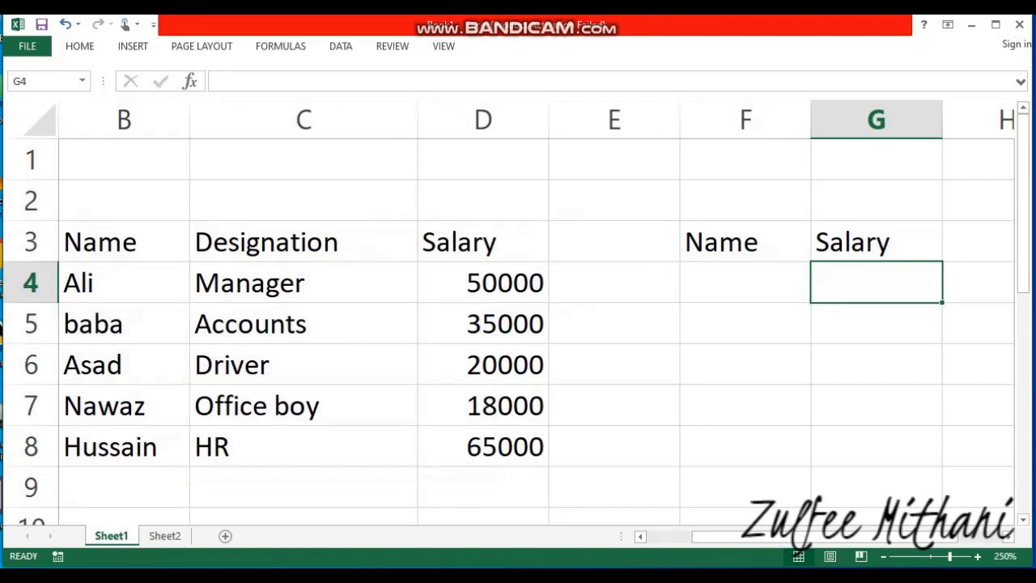
text(=)
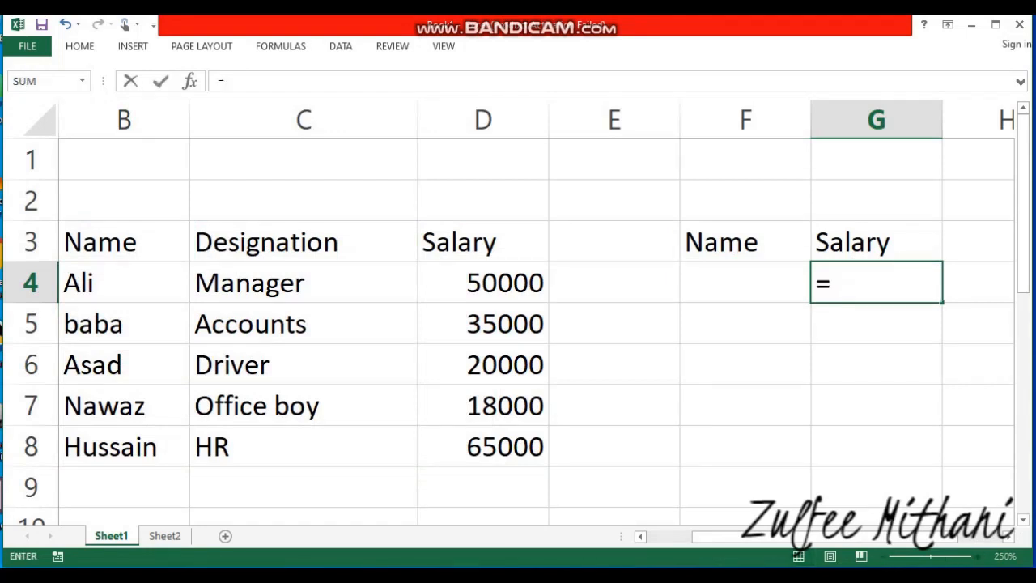
text(vlook)
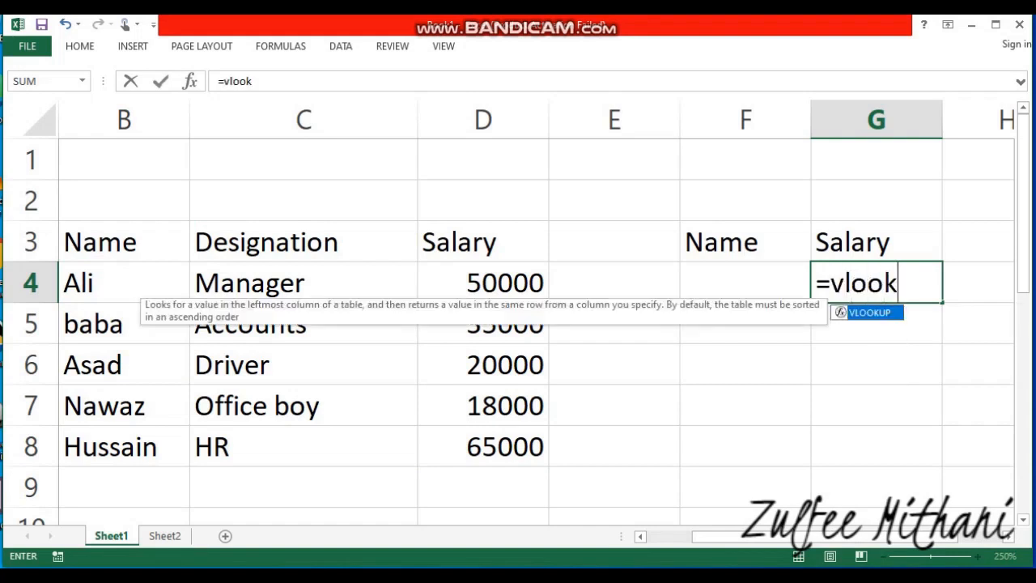
text(up()
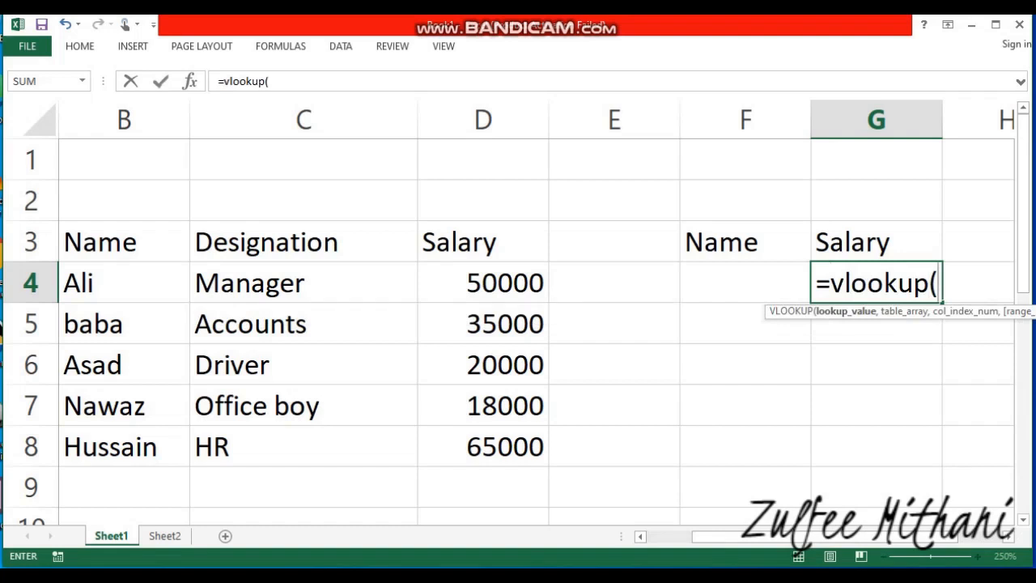
drag(797, 279, 797, 412)
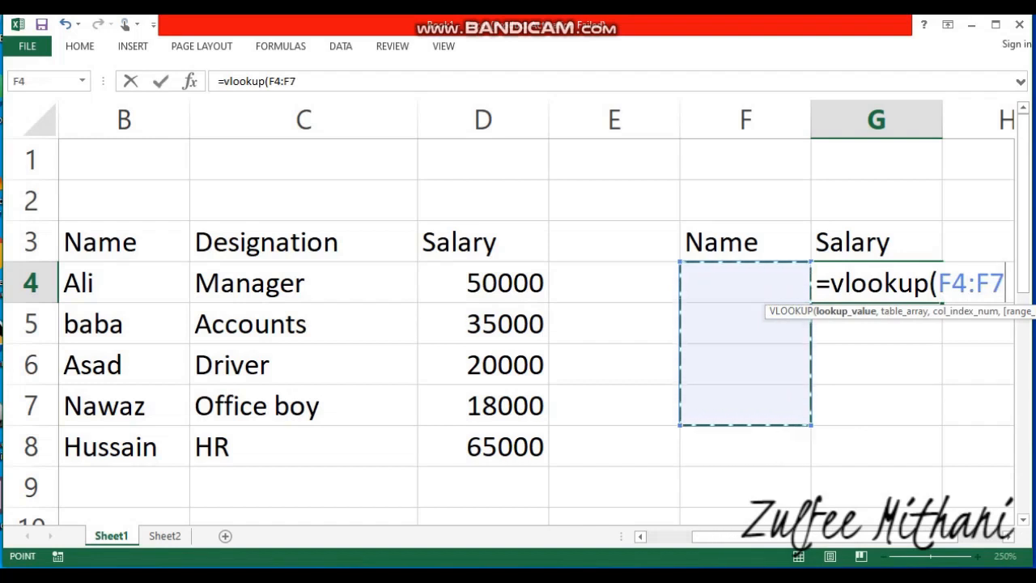
text(,)
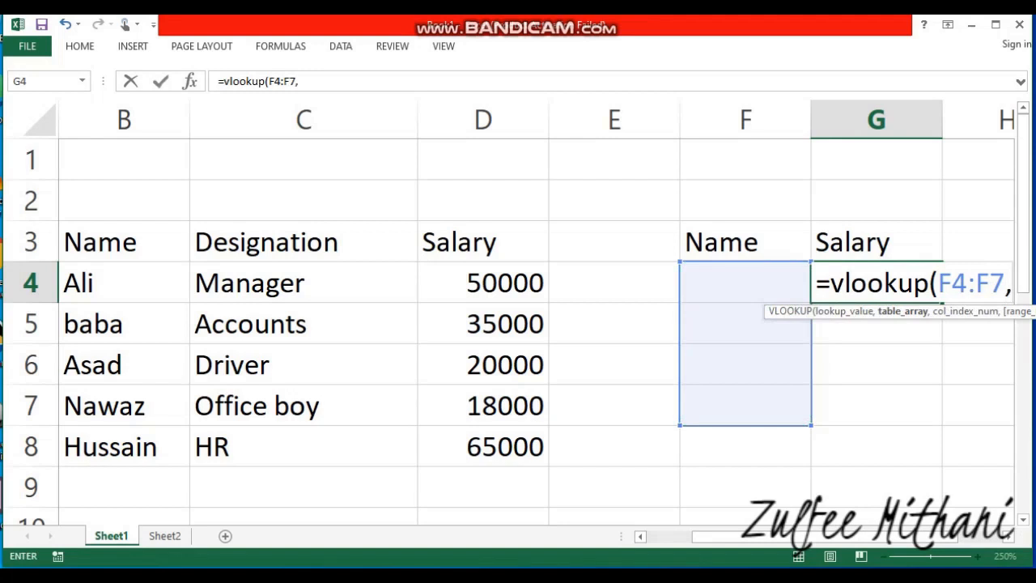
Step: Complete the VLOOKUP in G4 with table array B4:D8, column index 3 and FALSE for an exact match
drag(121, 283, 541, 458)
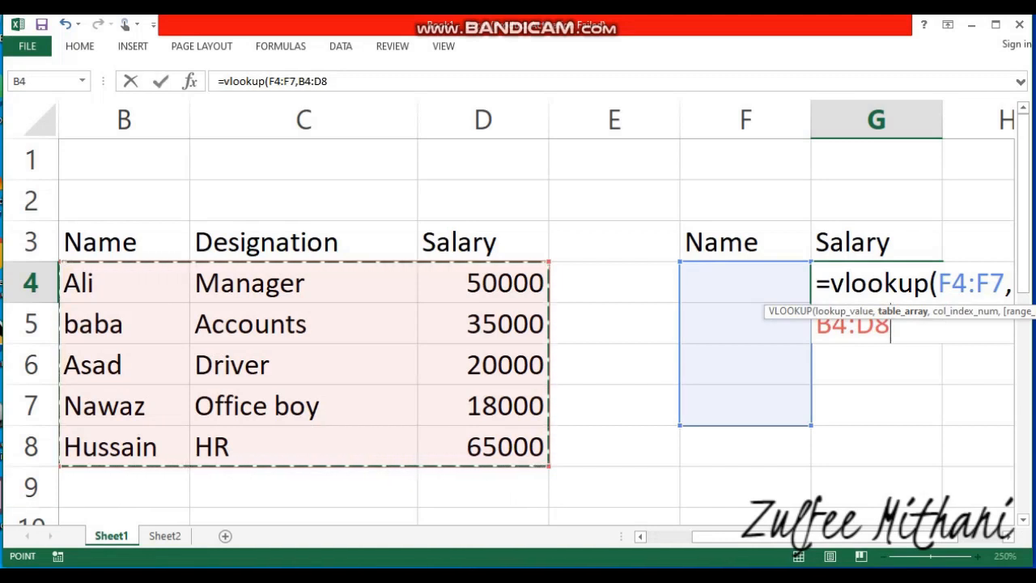
text(,)
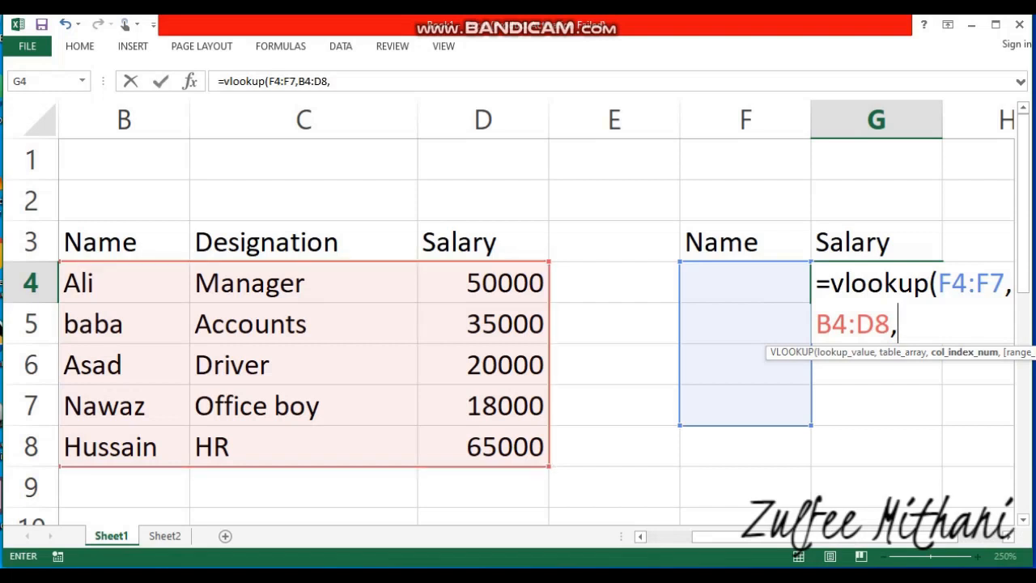
text(3)
text(,false)
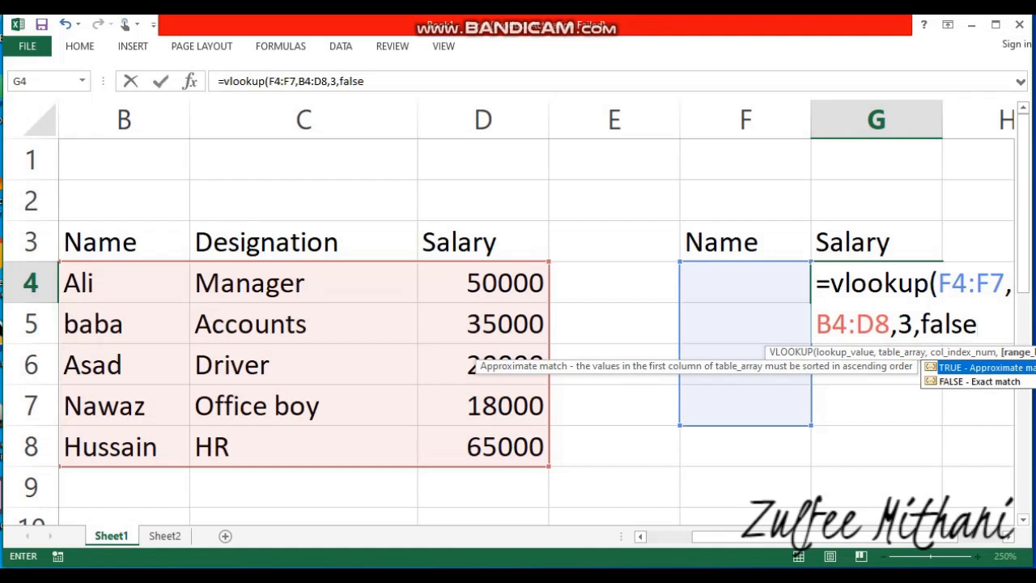
text())
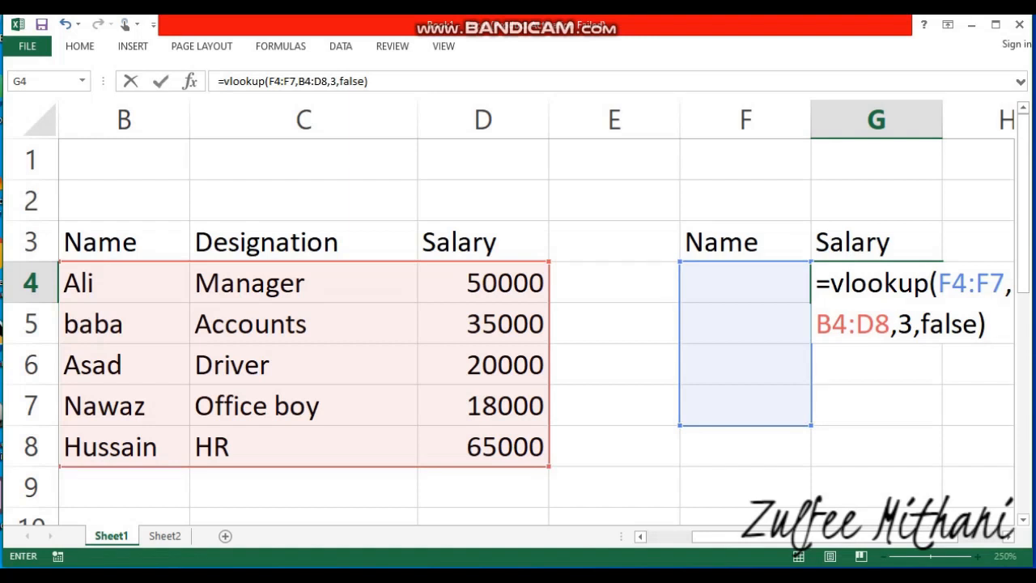
key(Return)
key(Up)
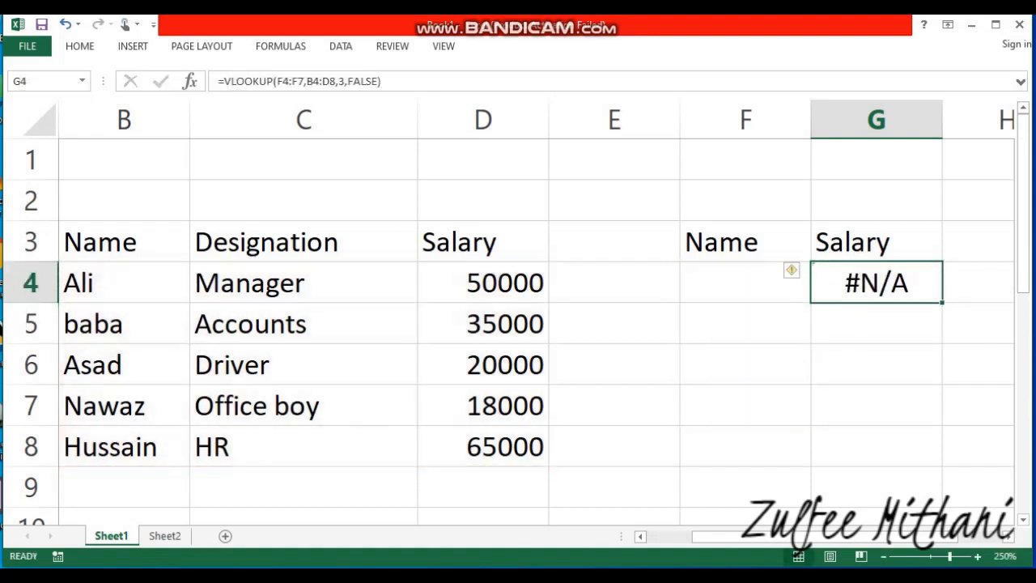
Step: Test the salary lookup by entering the Manager's name from the employee table in cell F4
key(Left)
text(Ali)
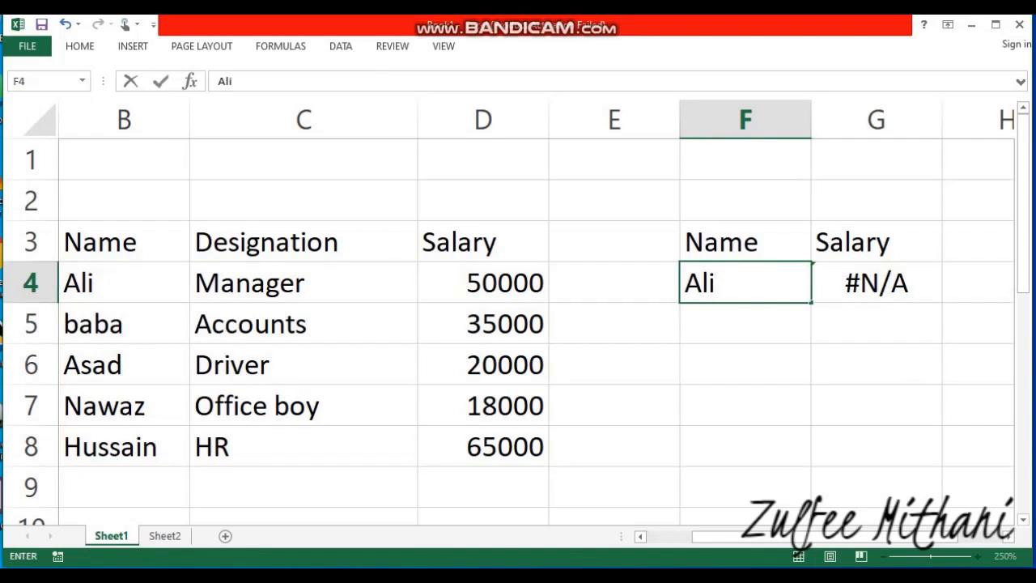
key(Return)
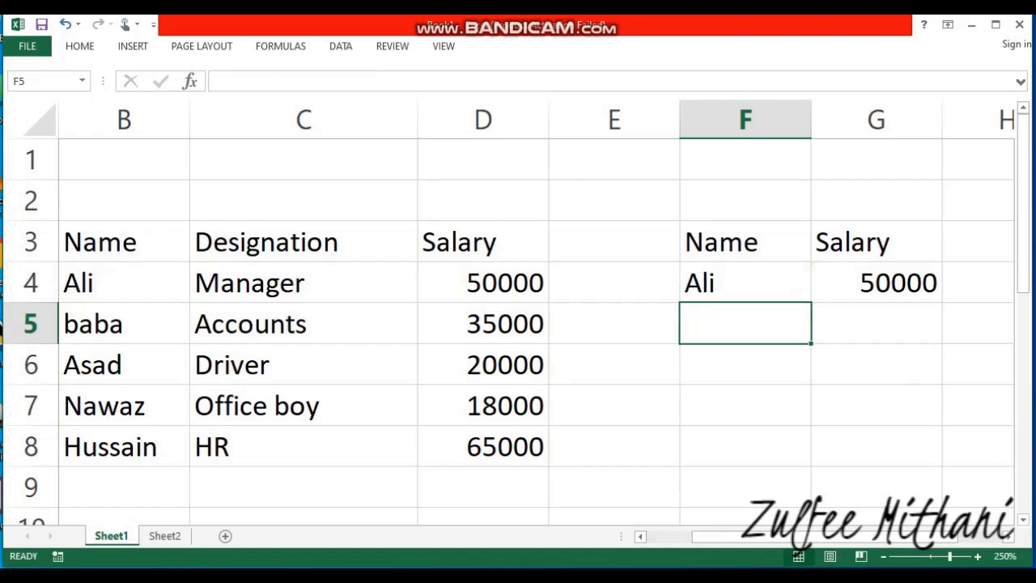
Step: Replace the lookup name in F4 with that of the Accounts employee
click(745, 283)
text(babA)
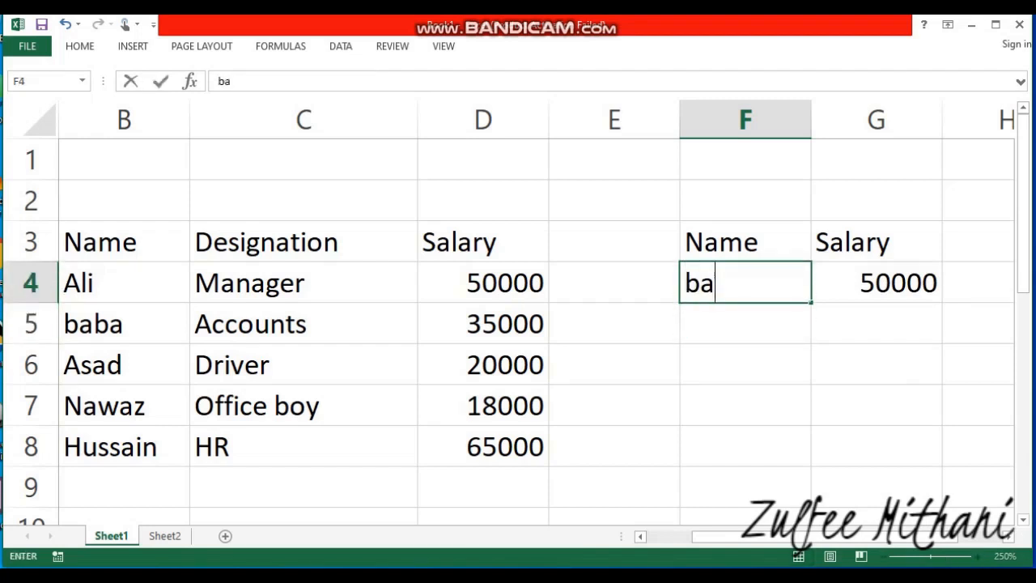
key(BackSpace)
text(a)
key(Return)
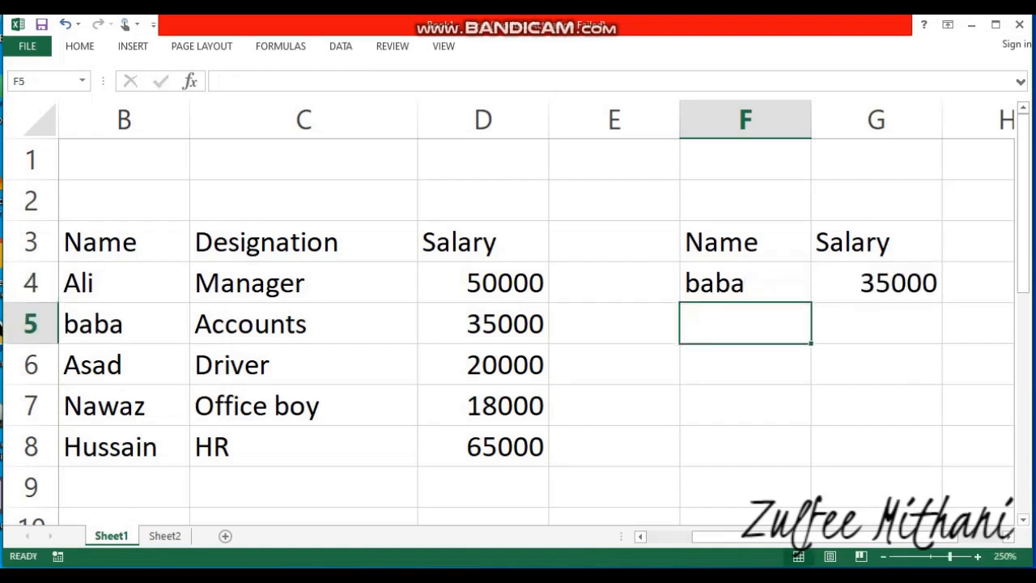
Step: Change the lookup name in F4 to the Office boy's name from the employee table
click(744, 282)
text(Nawaz)
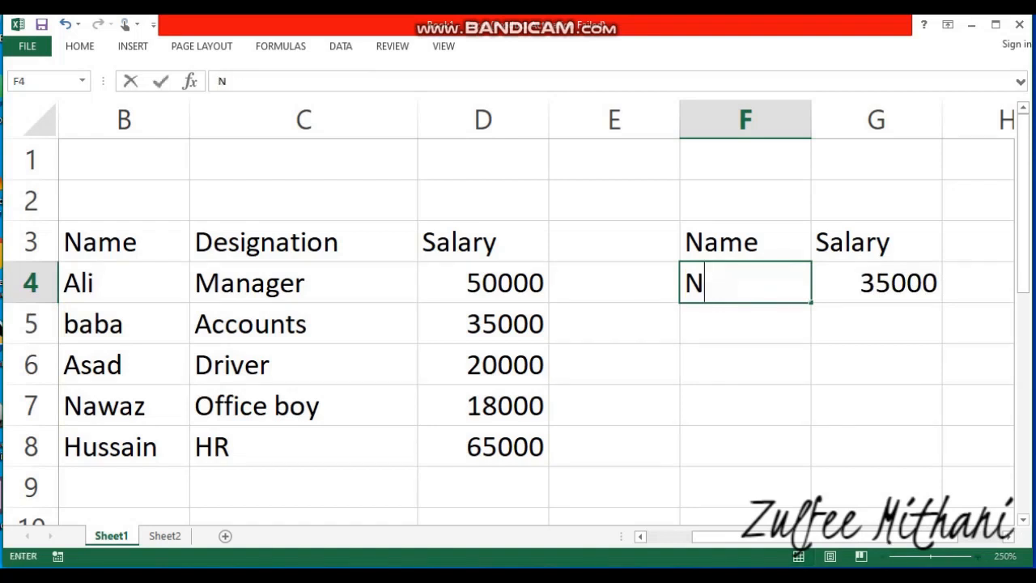
key(Return)
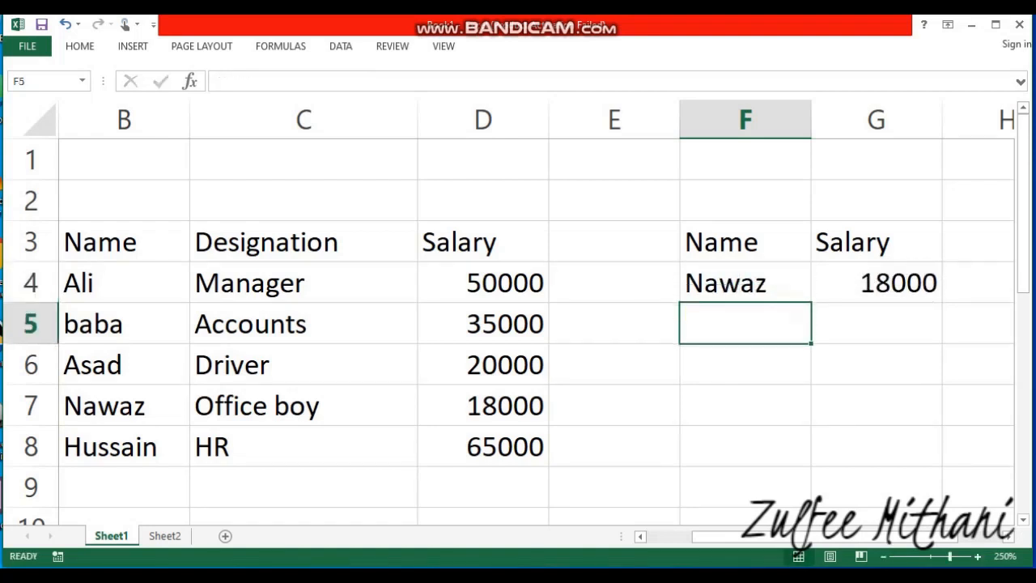
Step: Examine the lookup name in F4, the source range B4:D8 and the VLOOKUP formula in G4
click(744, 282)
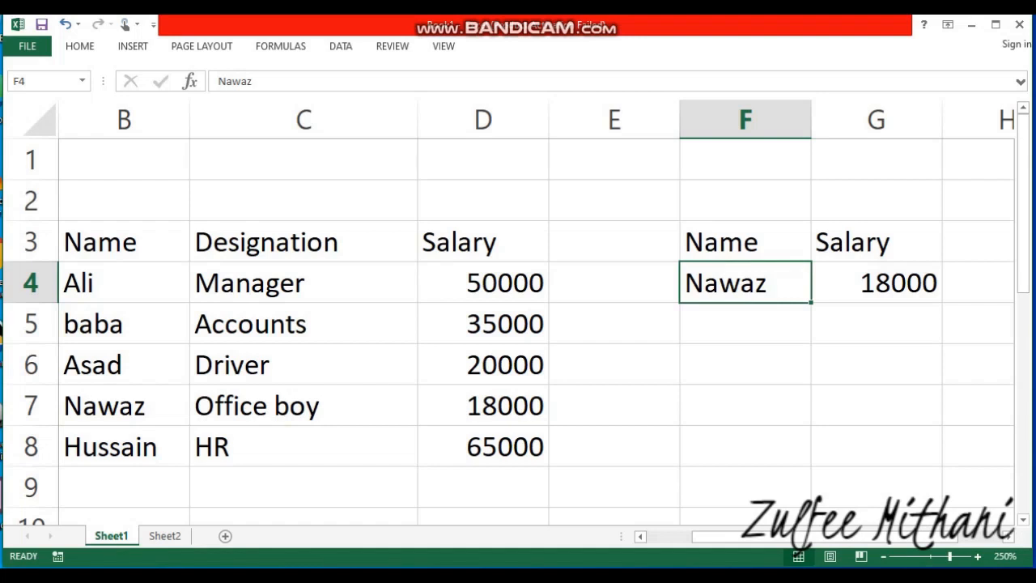
drag(114, 283, 495, 447)
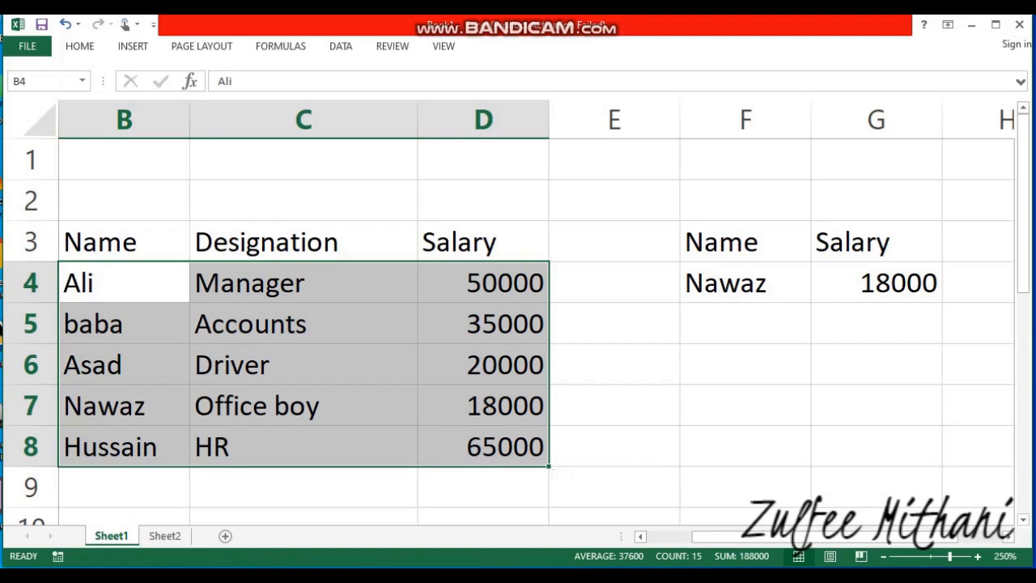
double_click(881, 283)
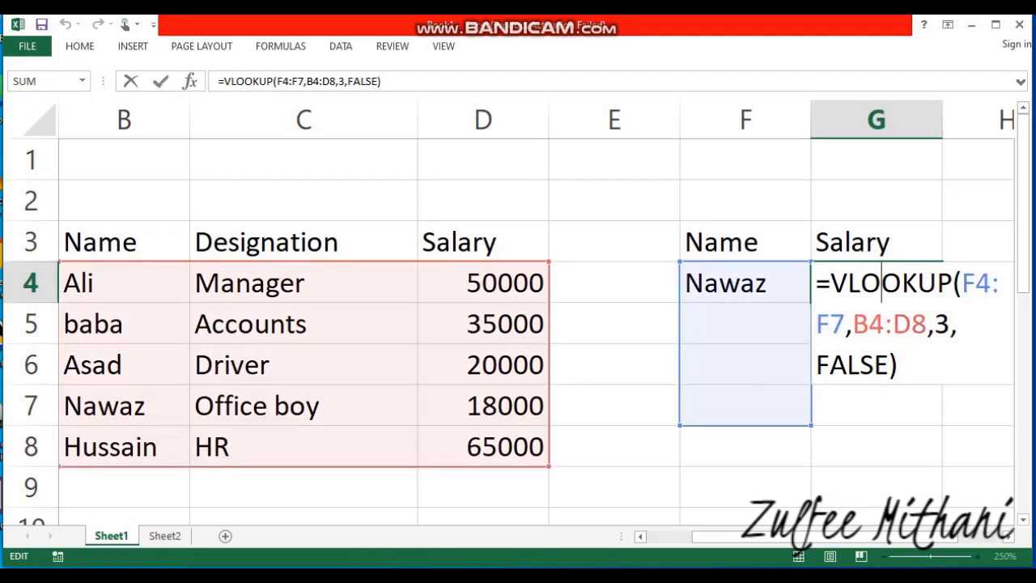
key(Return)
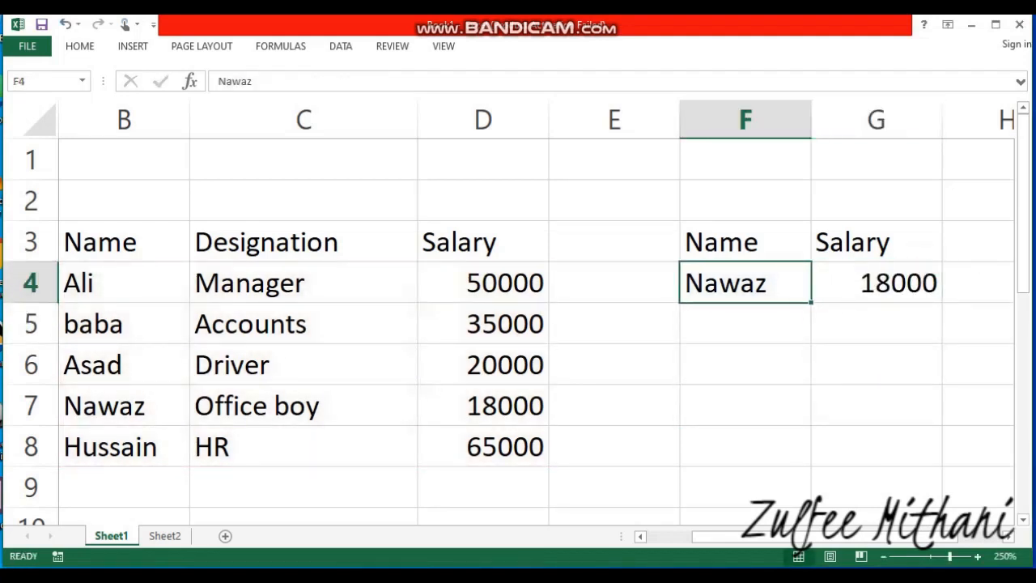
Step: Test F4 with a name missing from the employee table, and replace it with the HR employee's name
text(zunair)
key(Return)
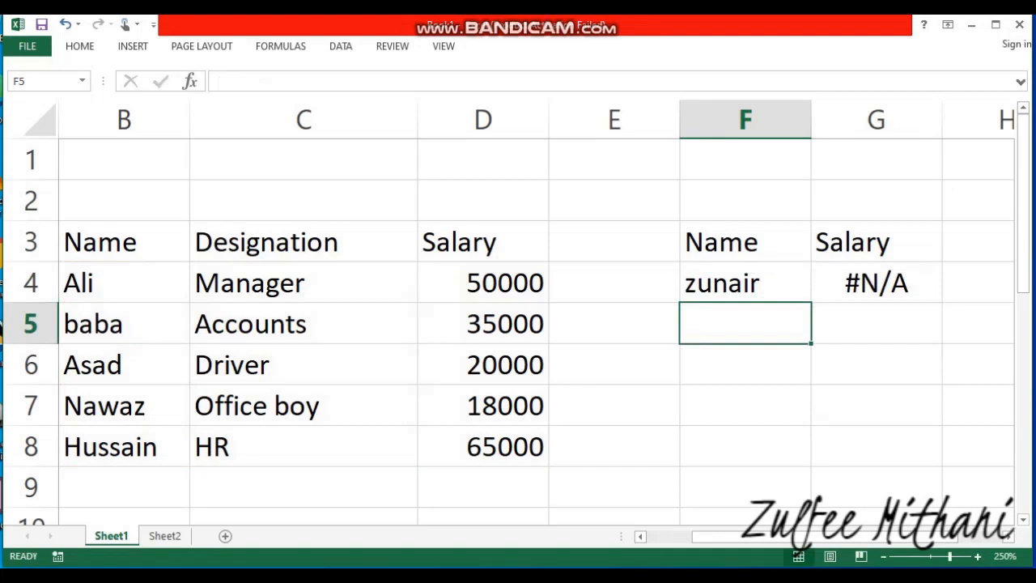
click(745, 282)
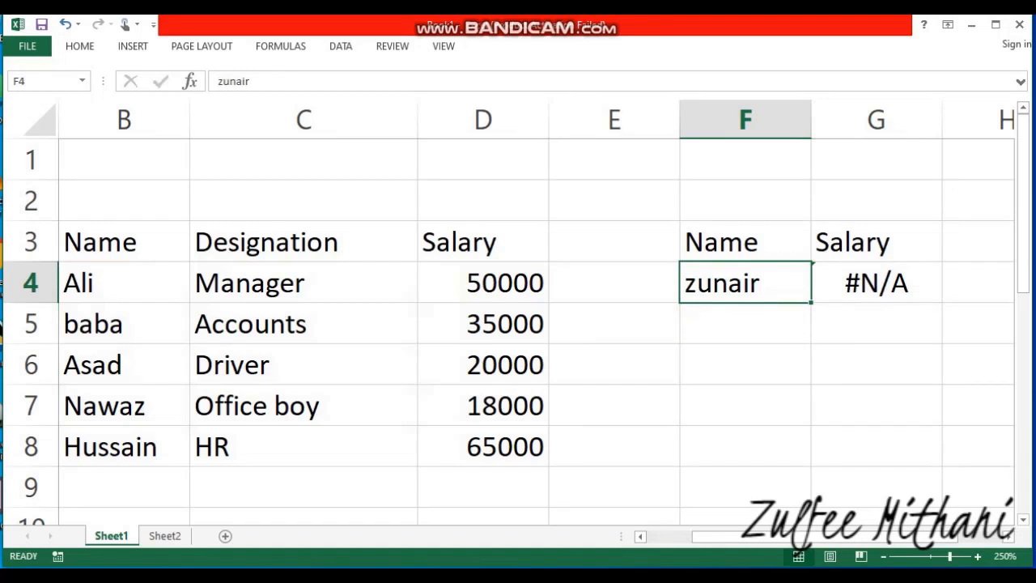
text(Hussain)
key(Return)
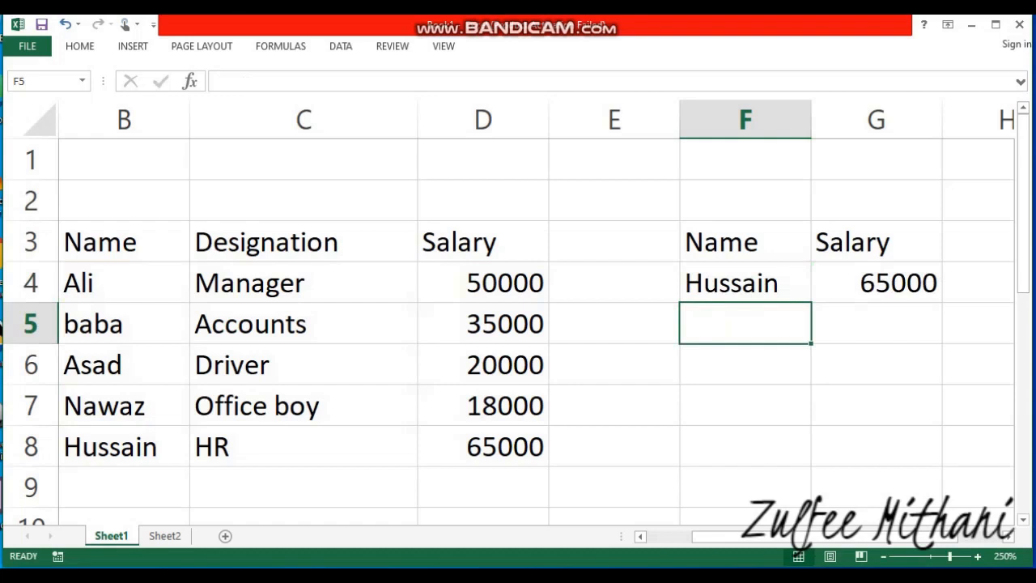
Step: Clear the Name and Salary lookup block in F3:G5 on Sheet1
drag(745, 242, 876, 323)
key(Delete)
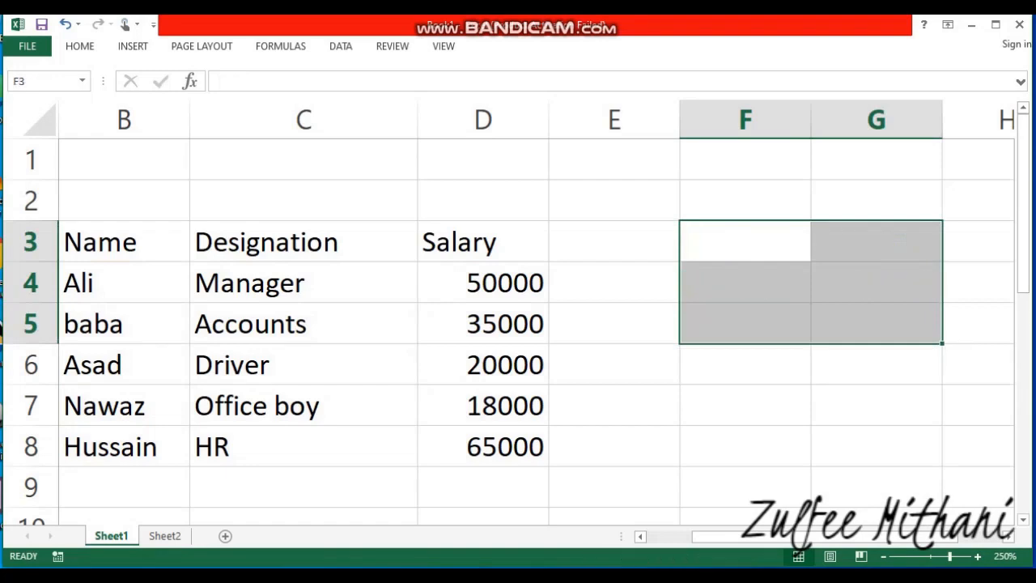
click(614, 405)
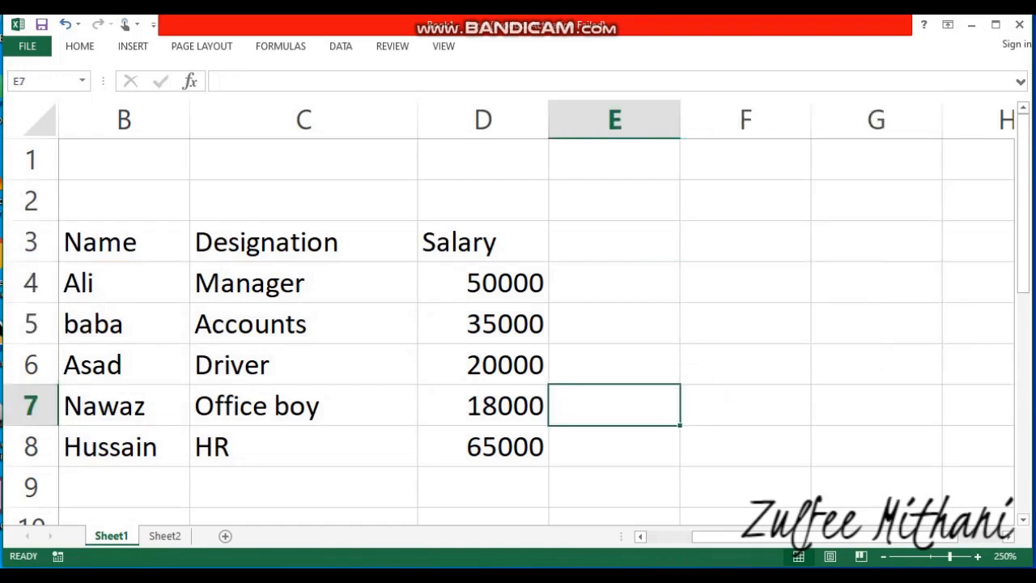
Step: Enter the headings Name in A3 and Salary in B3 on Sheet2
click(166, 535)
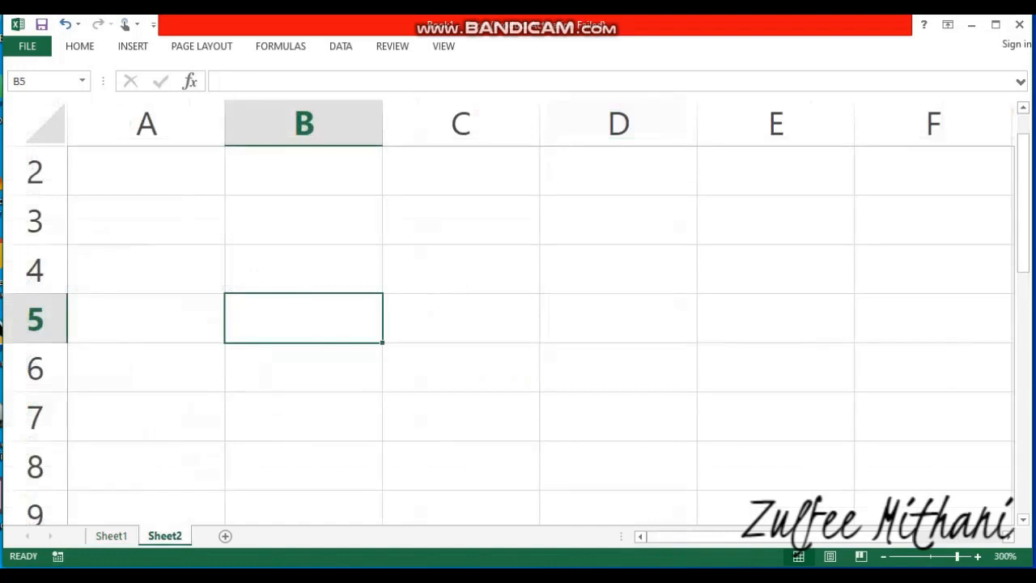
click(111, 536)
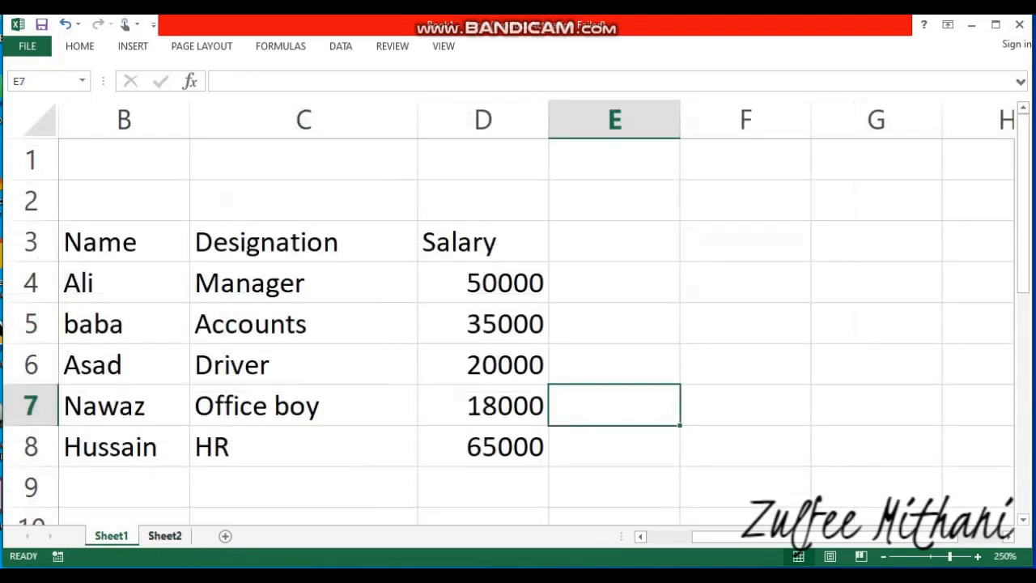
key(ctrl+Page_Down)
click(146, 220)
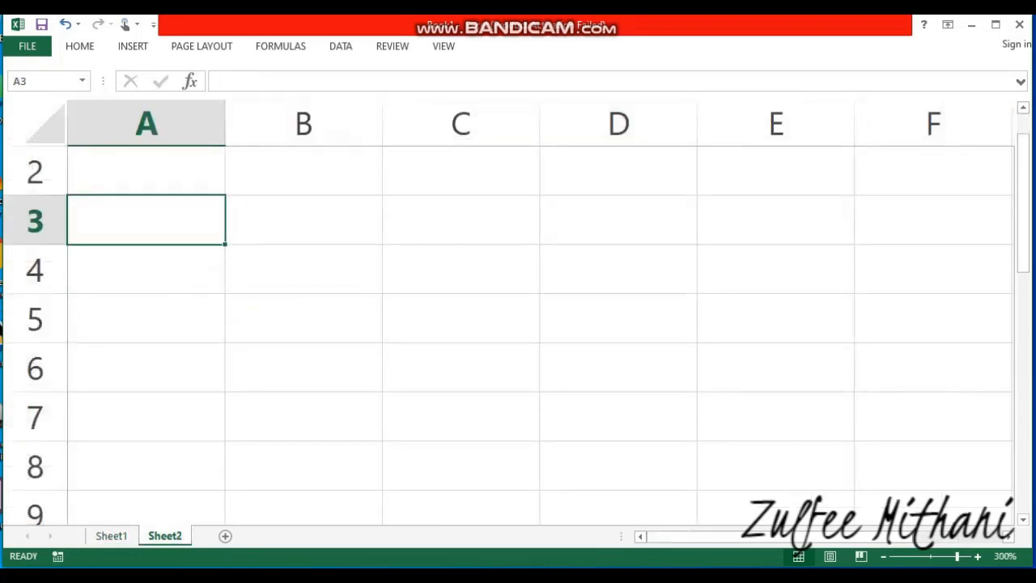
text(Name)
key(Return)
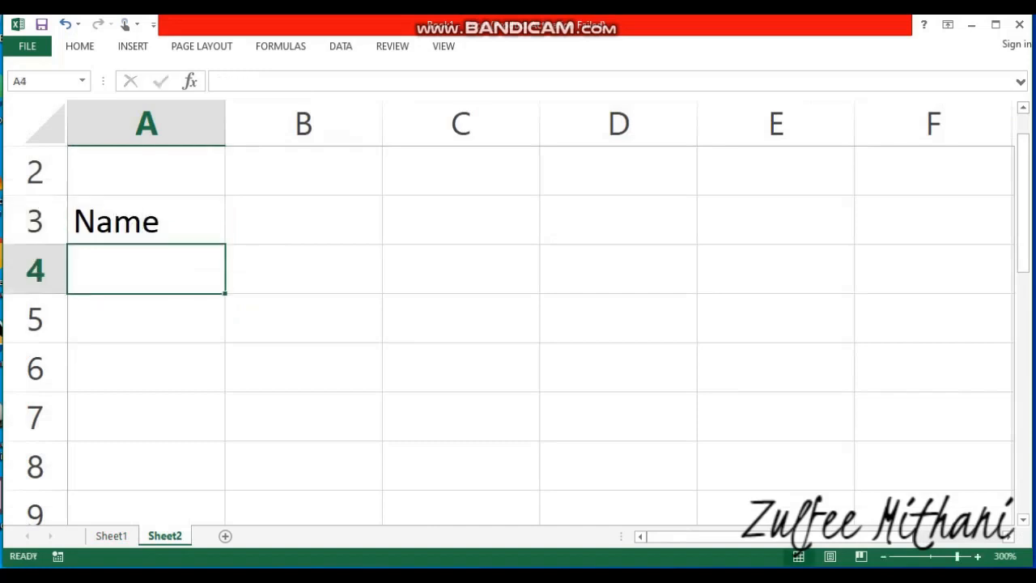
key(Up)
key(Right)
text(Sak)
key(BackSpace)
text(lary)
key(Return)
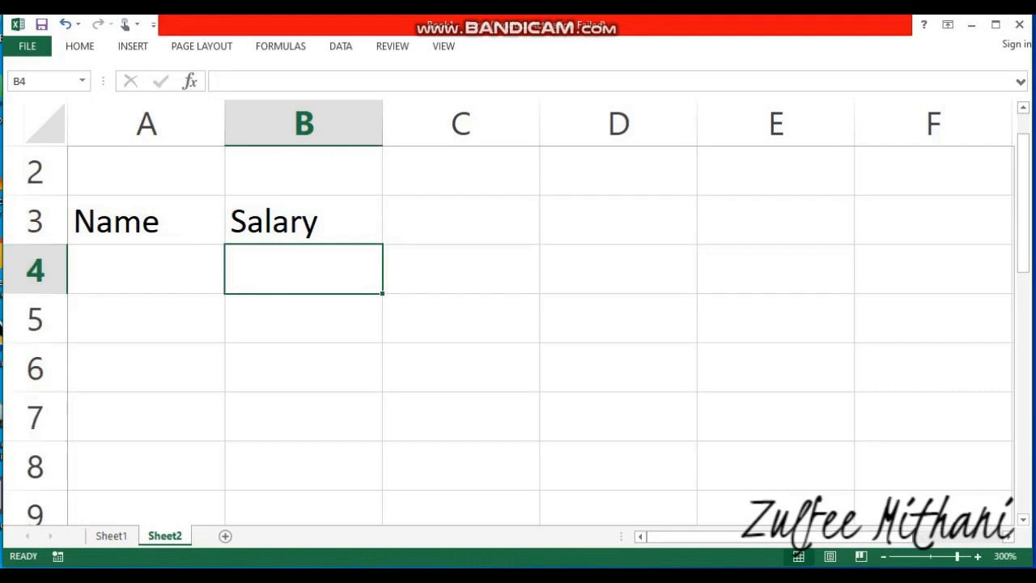
Step: Begin a VLOOKUP formula in Sheet2's B4 with A4 as the lookup value
text(=vl)
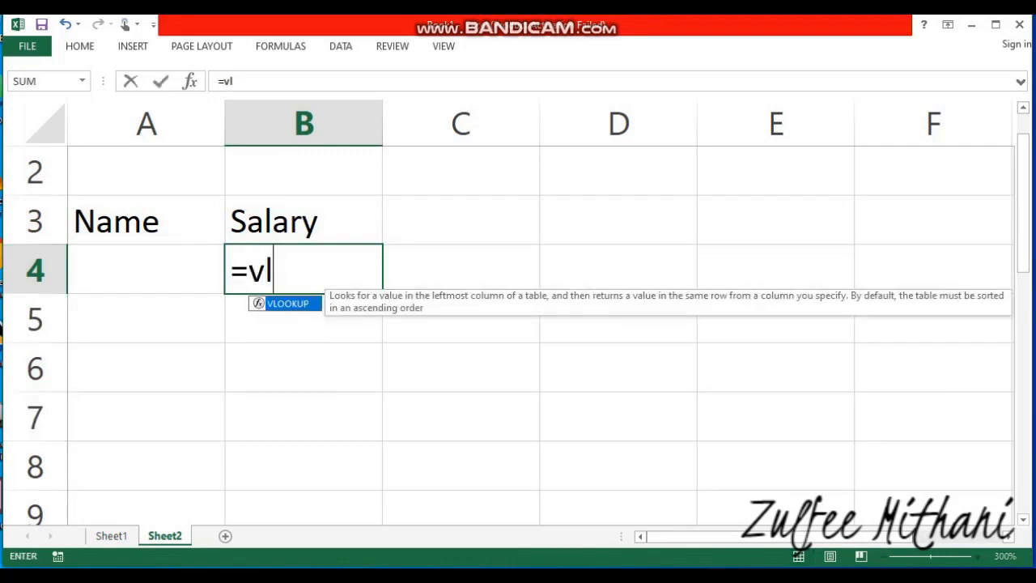
text(ookup()
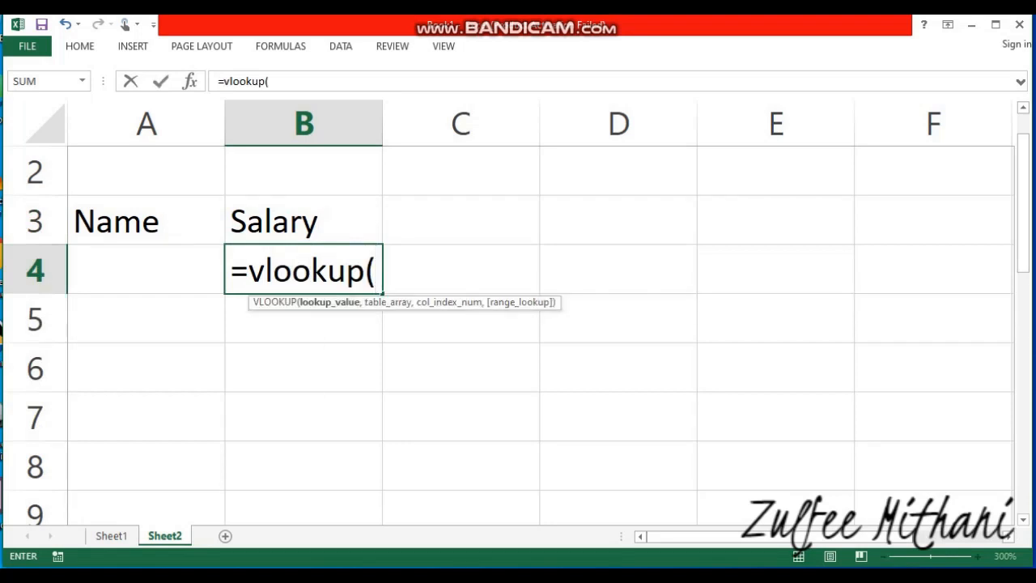
click(147, 269)
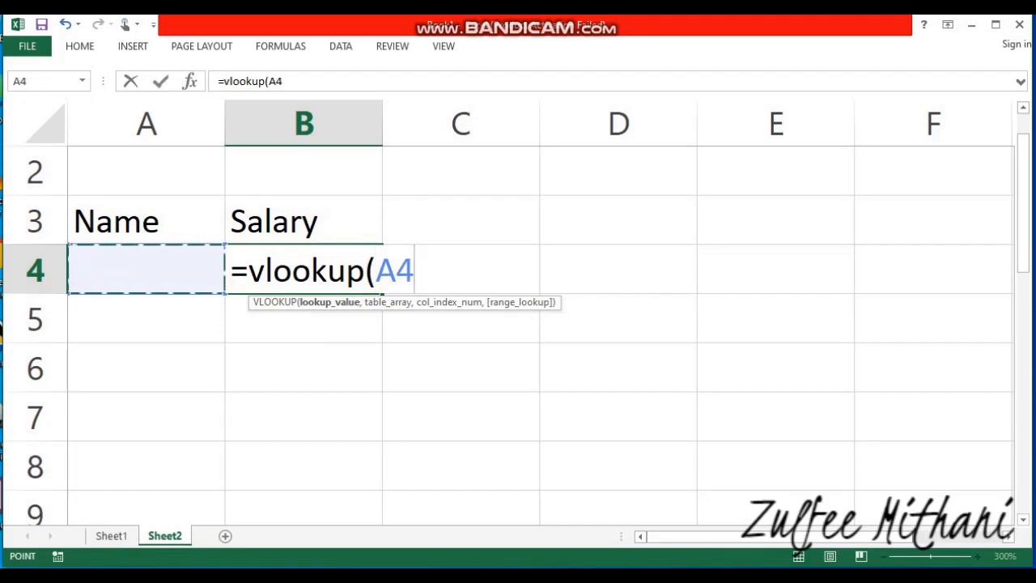
drag(146, 270, 146, 419)
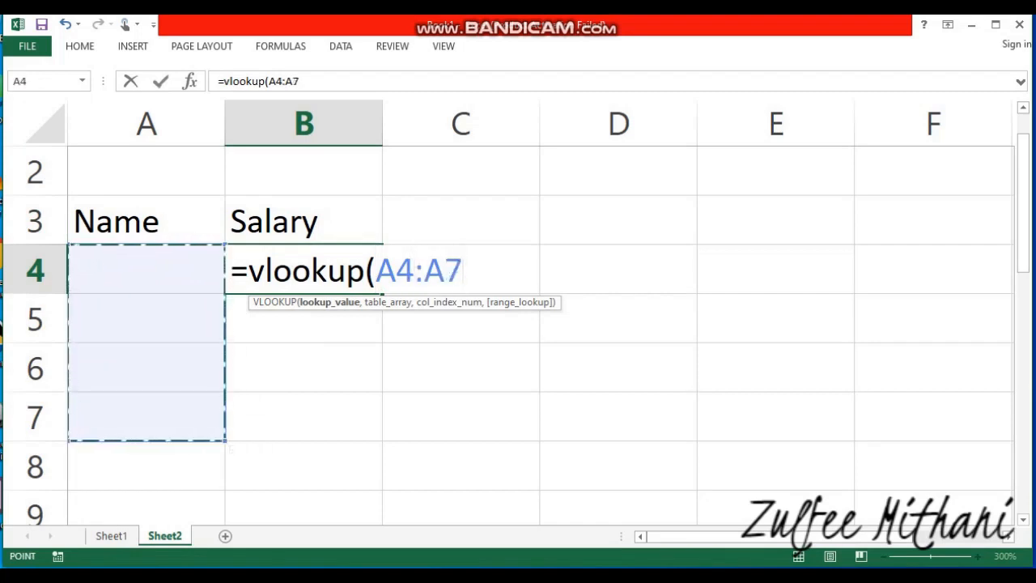
key(BackSpace)
key(BackSpace)
key(BackSpace)
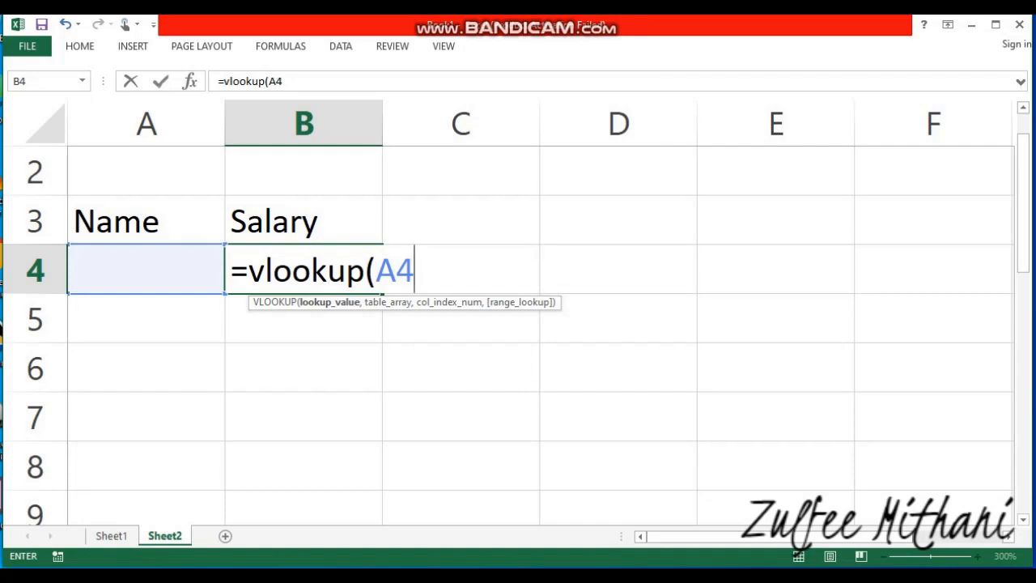
text(,)
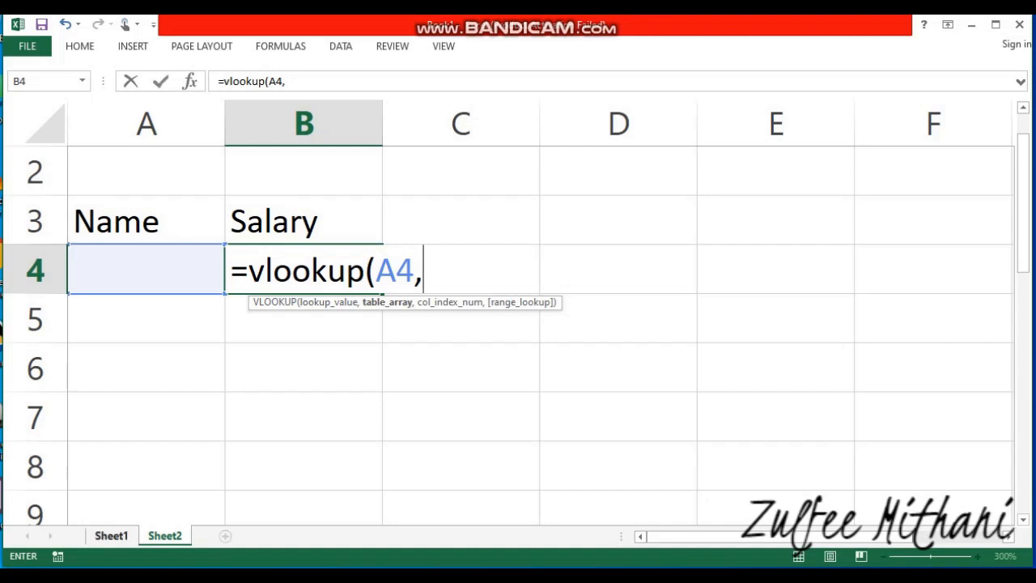
Step: Complete the VLOOKUP in B4 with table array Sheet1!B4:D8, column index 3 and FALSE for an exact match
click(111, 535)
drag(122, 279, 550, 465)
key(Return)
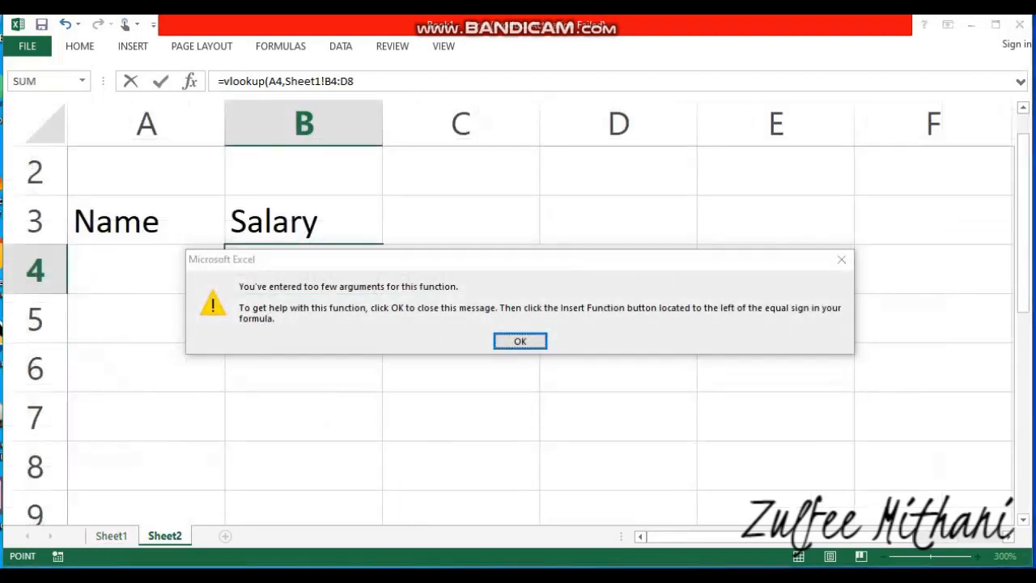
key(Return)
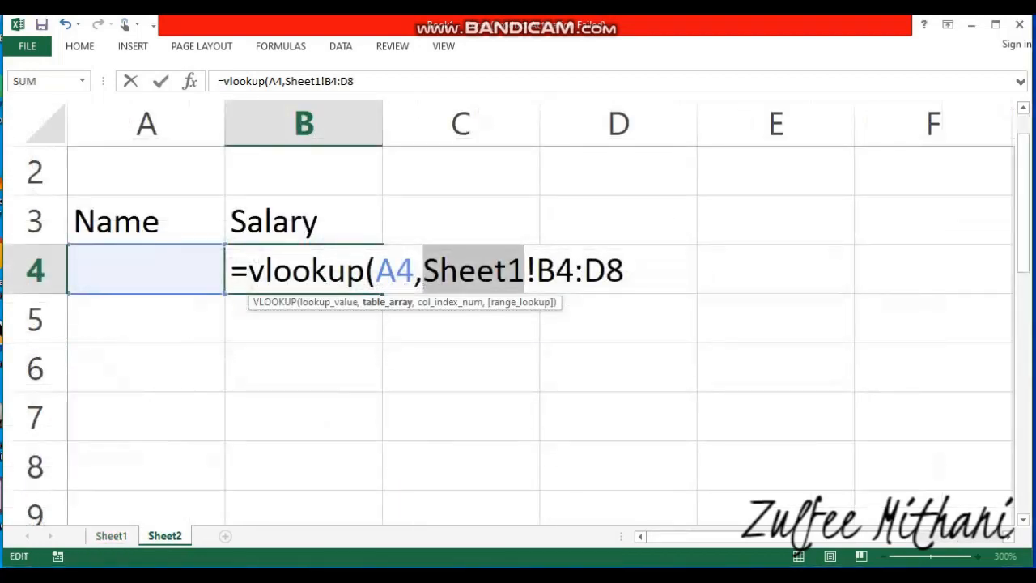
key(End)
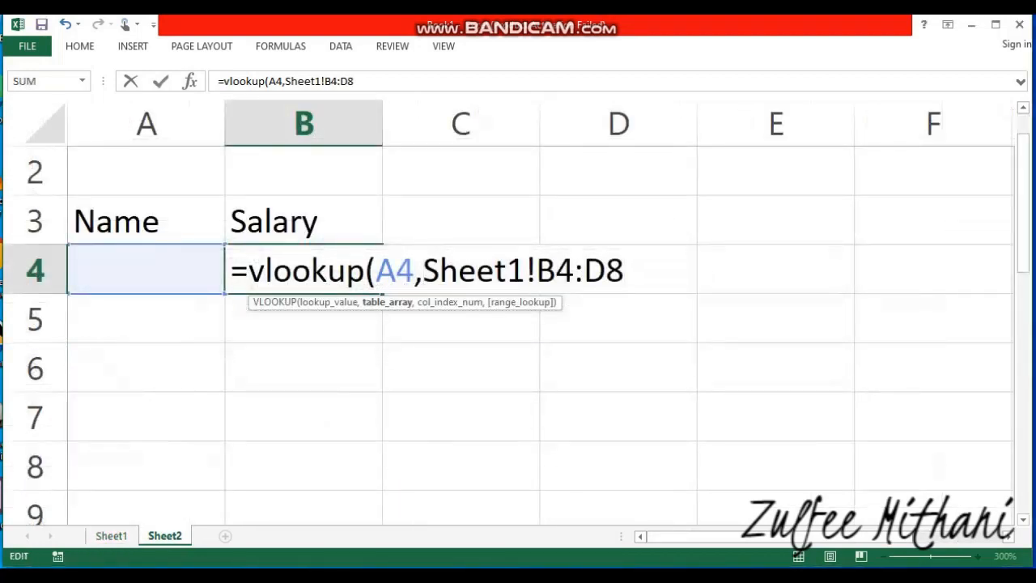
text(,)
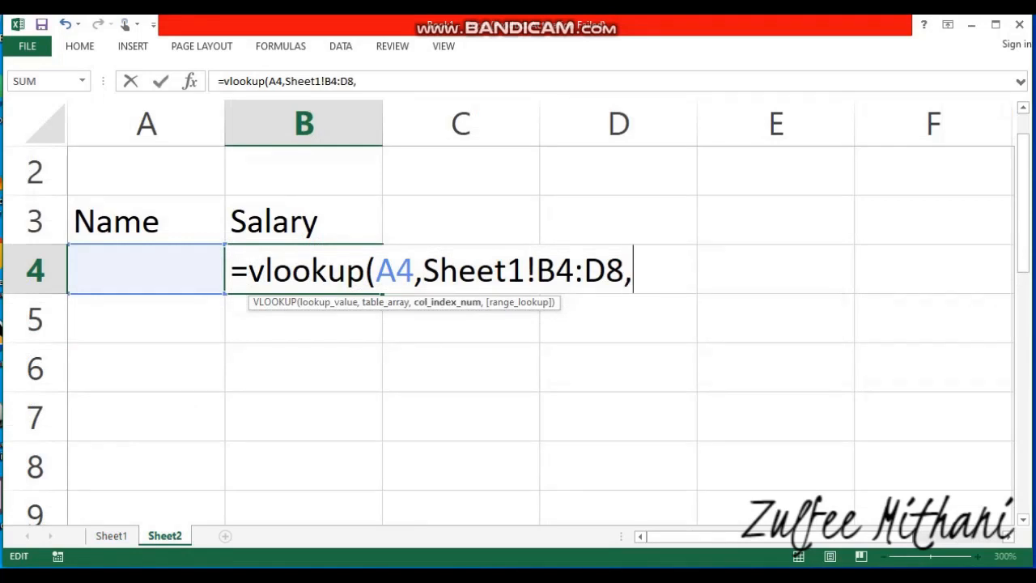
text(3,false)
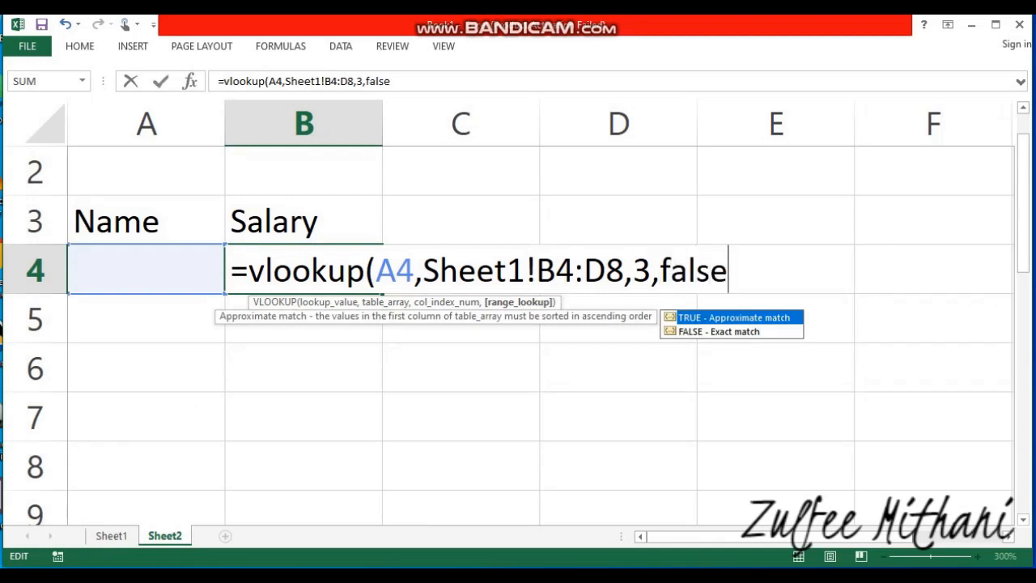
text())
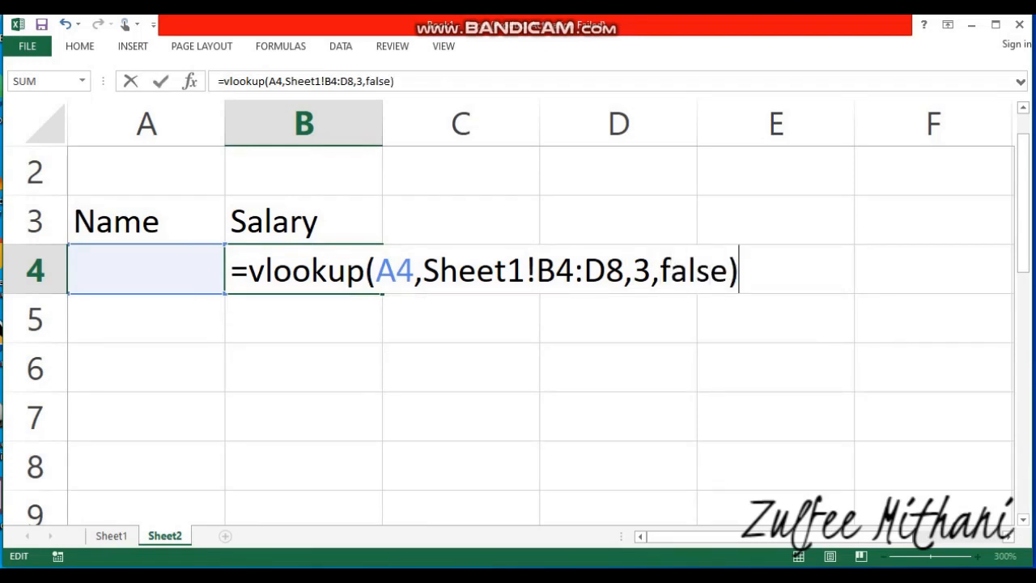
key(Return)
Step: Enter the Driver's name from the Sheet1 table as the lookup name in A4
key(Up)
key(Left)
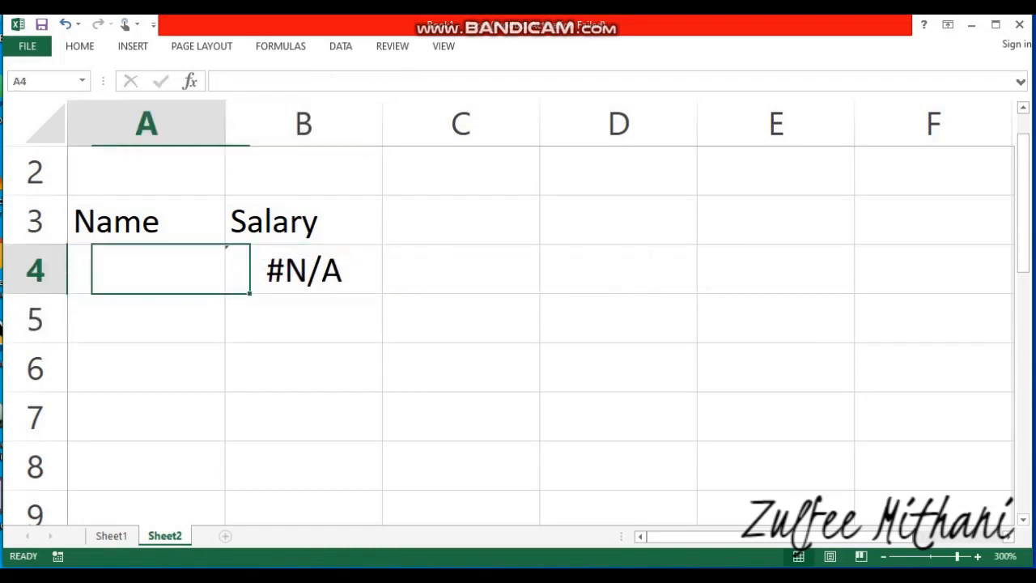
text(Asad)
key(Return)
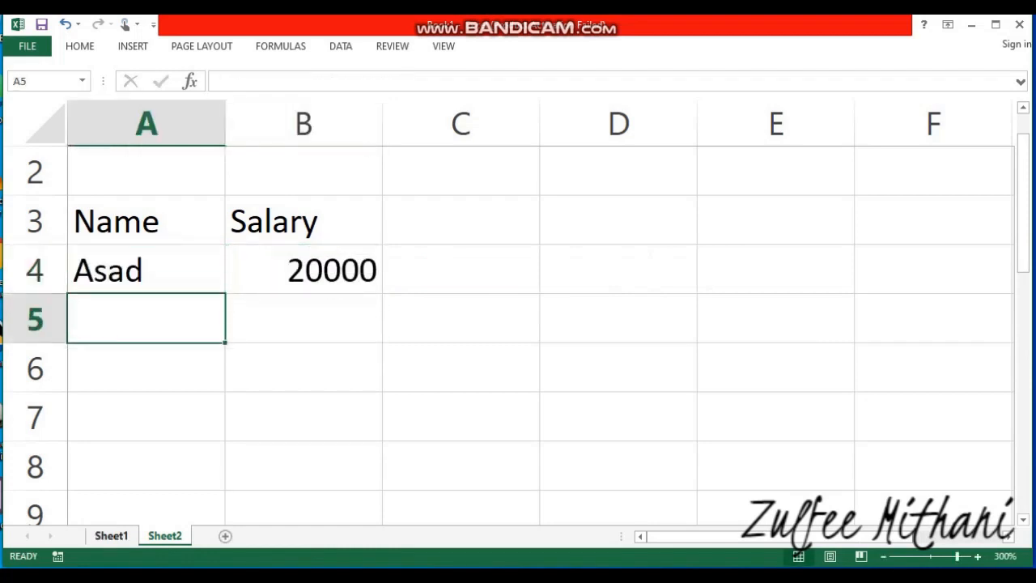
Step: Compare the Sheet1 employee table with the Sheet2 lookup, and examine the arguments of the VLOOKUP formula in B4
key(ctrl+Page_Up)
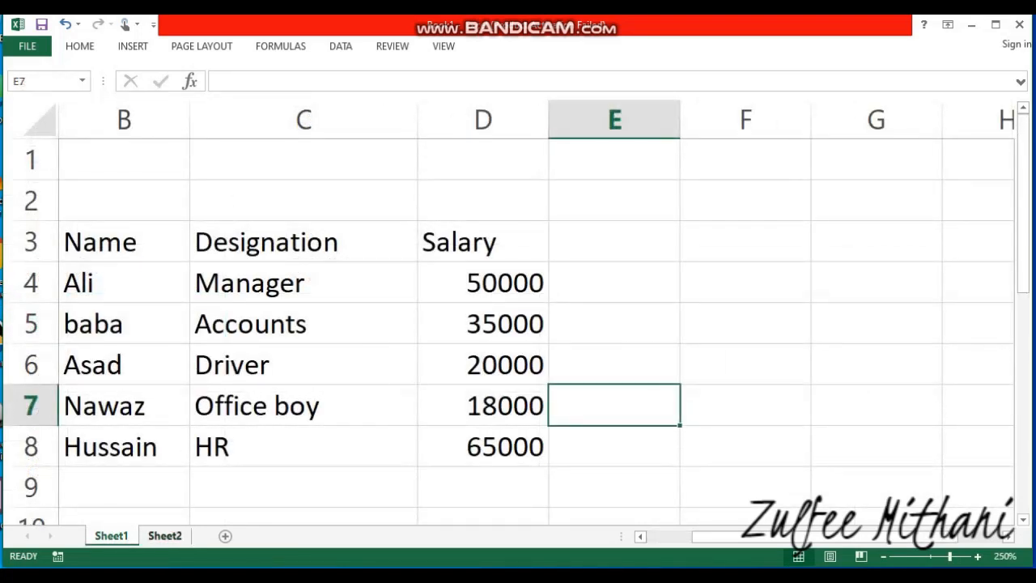
key(ctrl+Page_Down)
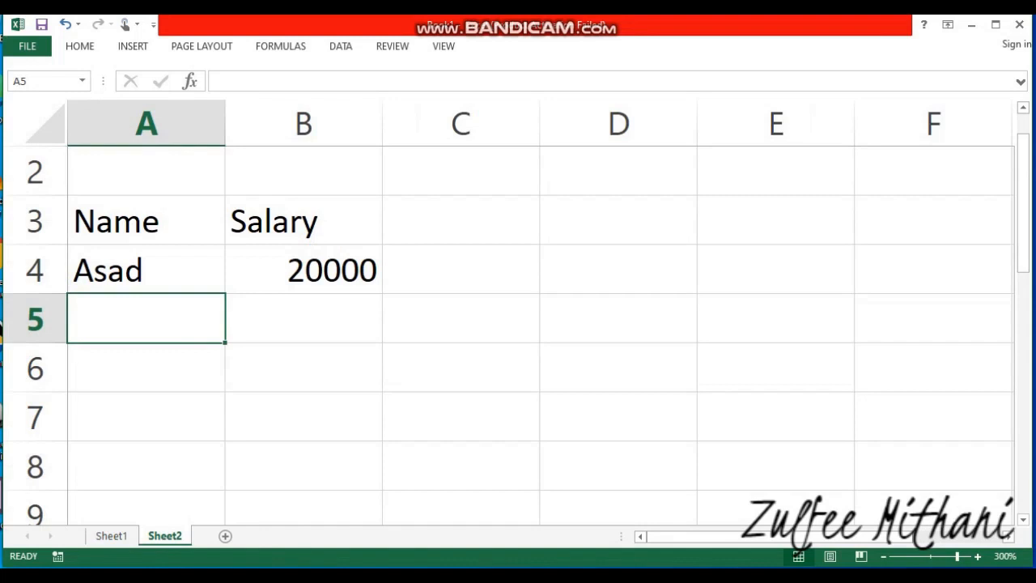
click(303, 270)
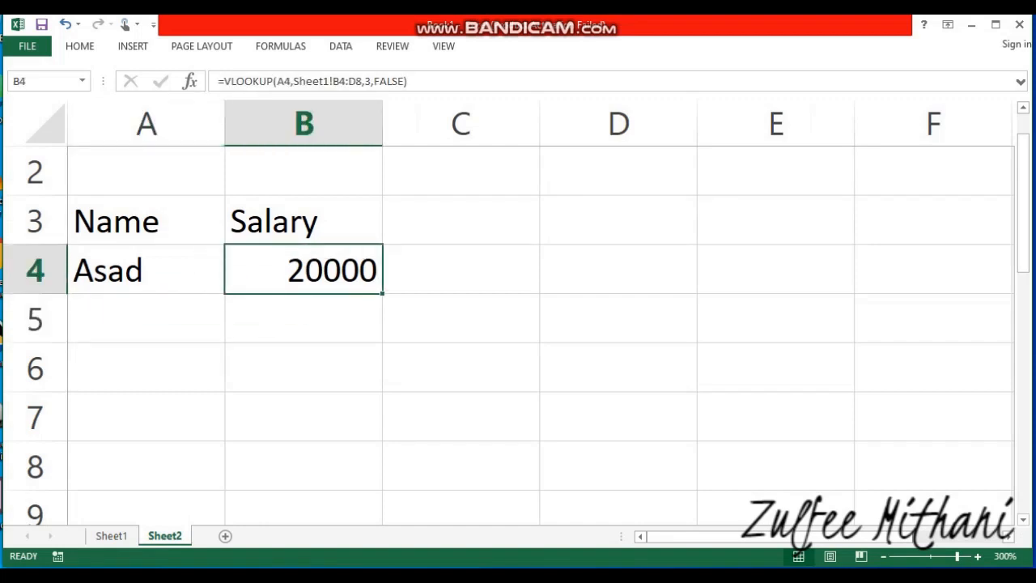
key(F2)
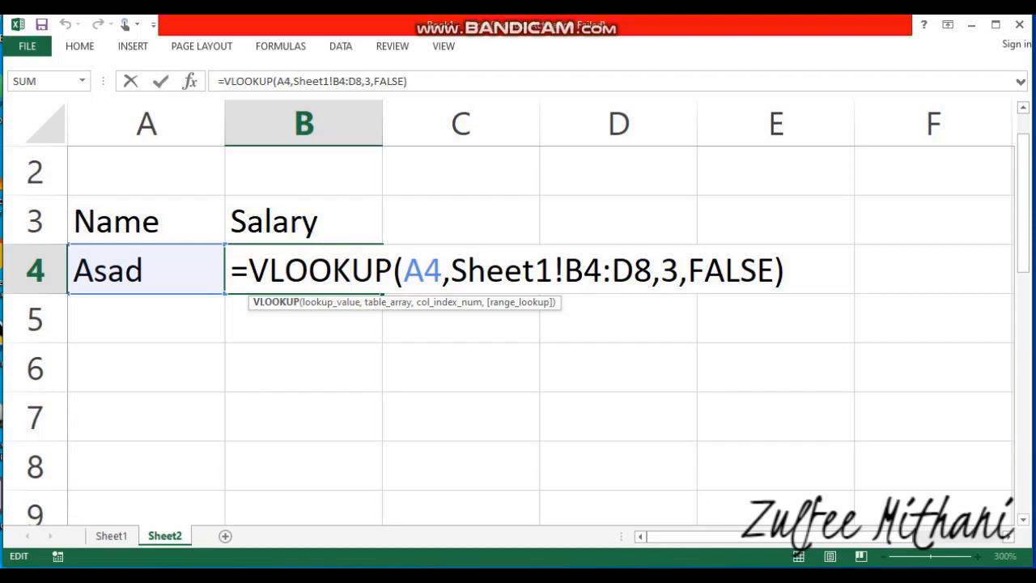
key(ctrl+Return)
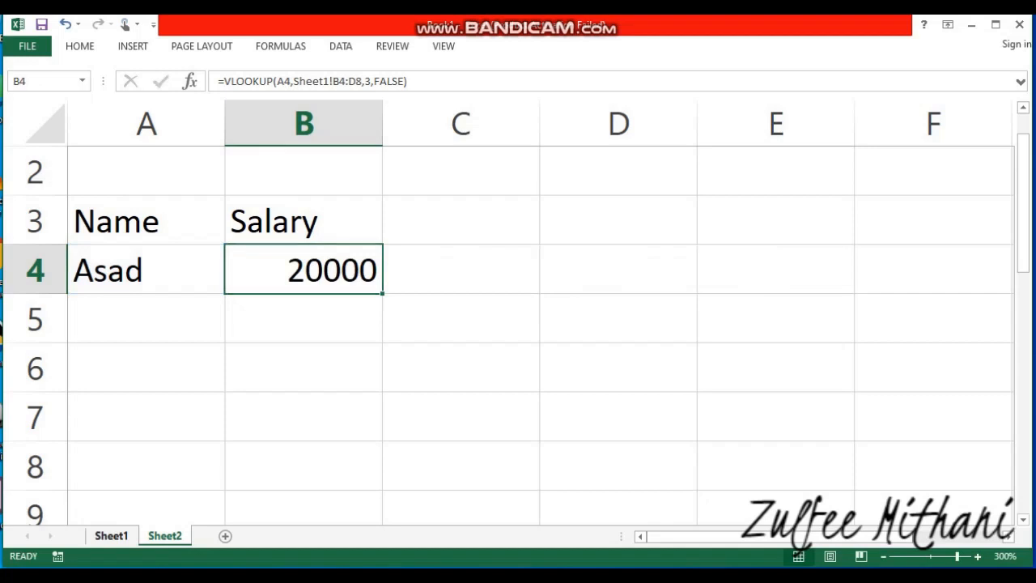
click(111, 535)
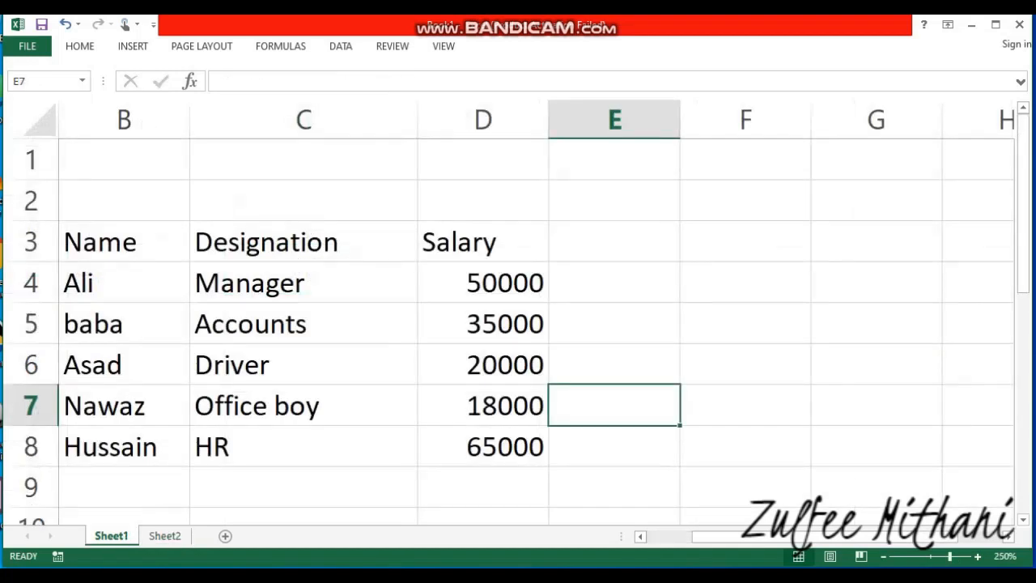
click(164, 535)
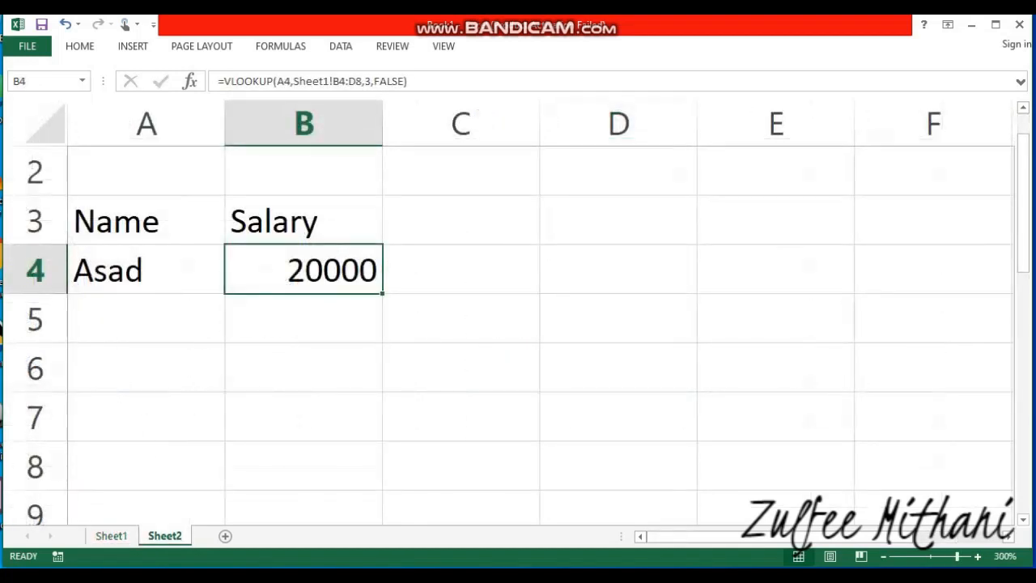
Step: Change the column index of the VLOOKUP formula in B4 to 2 to return the designation
double_click(373, 271)
click(678, 270)
key(BackSpace)
text(2)
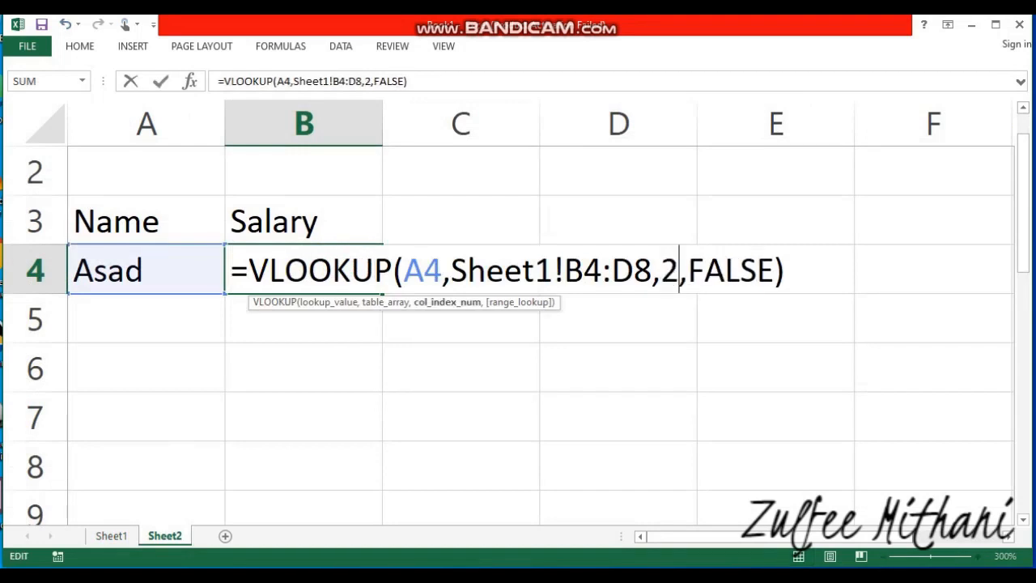
key(Return)
Step: Replace the lookup name in A4 with the HR employee's name
key(Up)
key(Left)
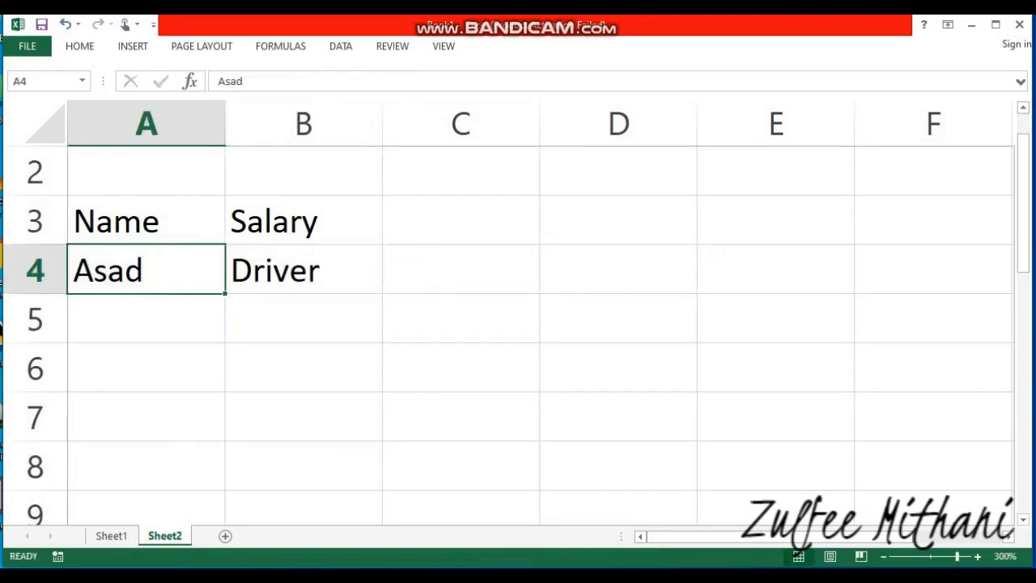
text(Hussain)
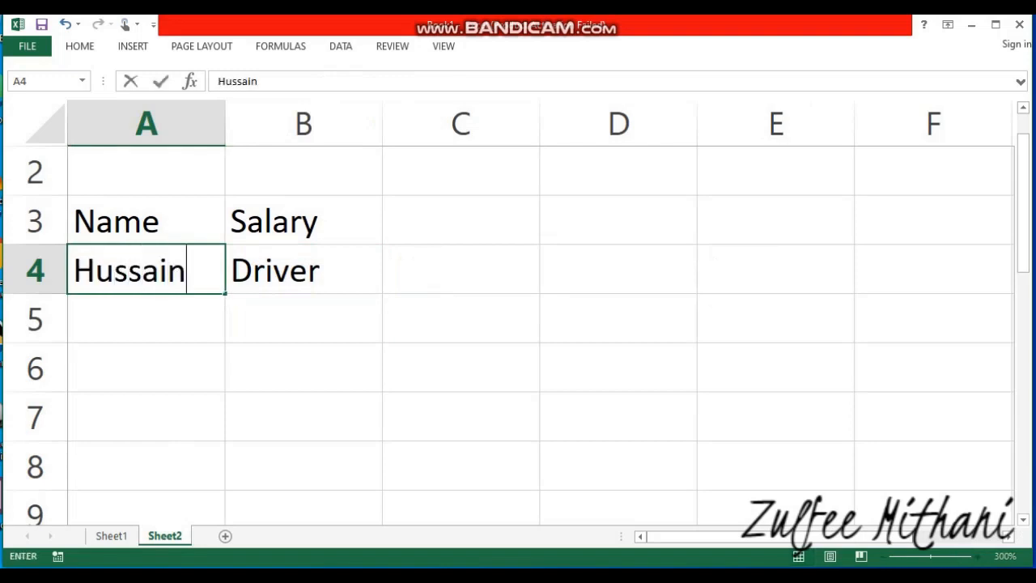
key(Return)
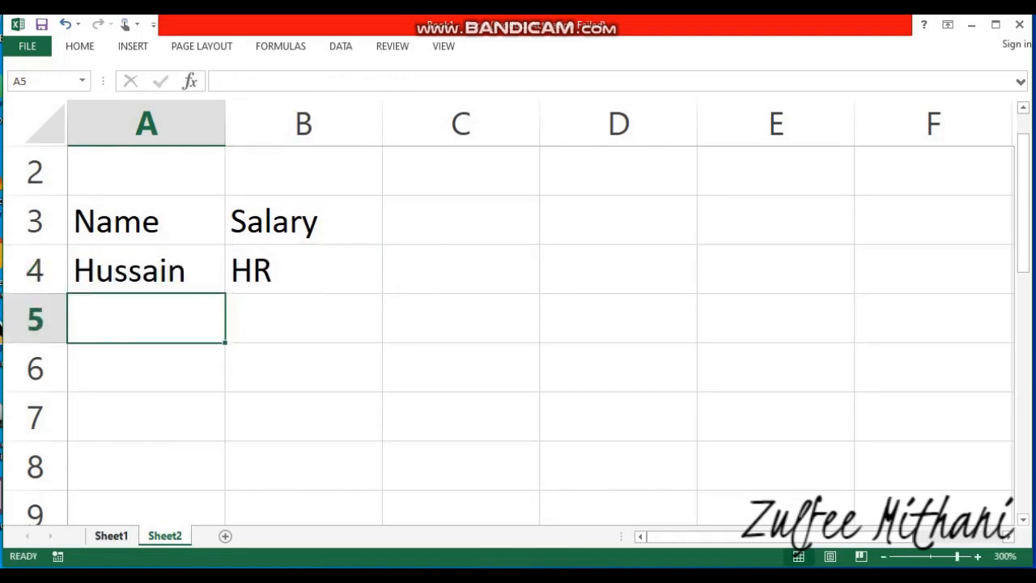
Step: Check the Sheet1 table, and edit the VLOOKUP formula in Sheet2's B4 to return the salary instead of the designation
click(111, 536)
click(164, 536)
double_click(352, 271)
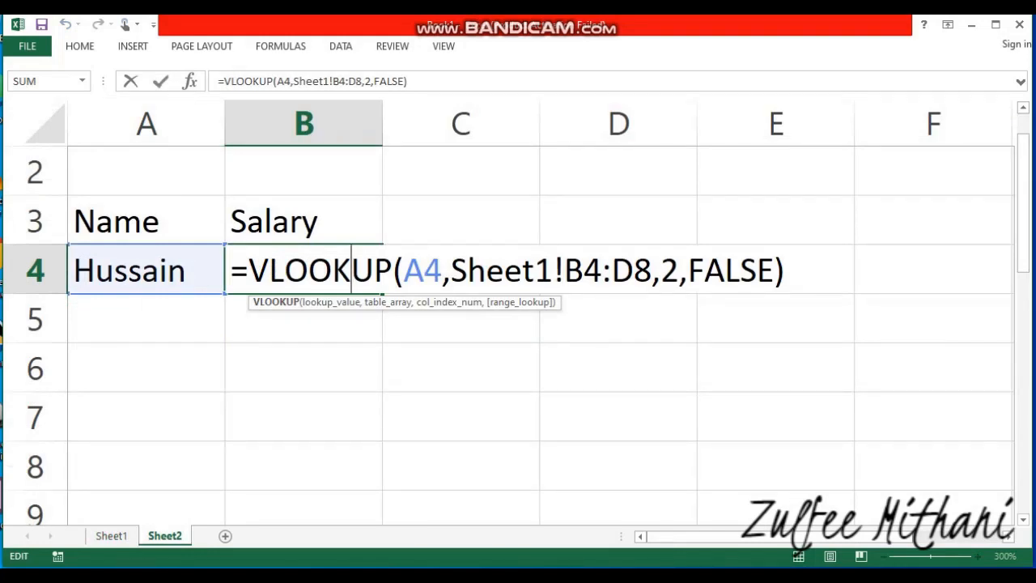
key(Return)
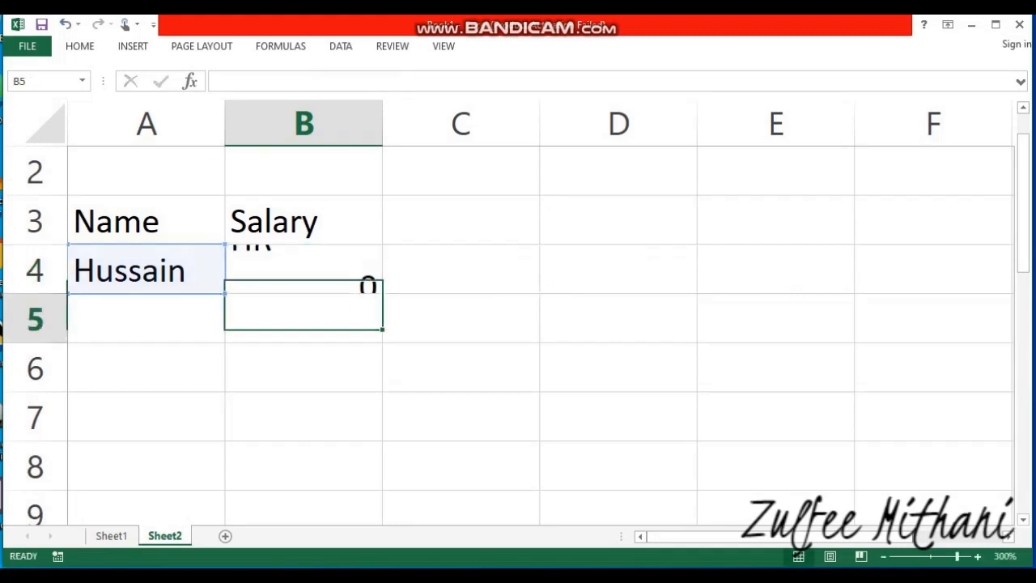